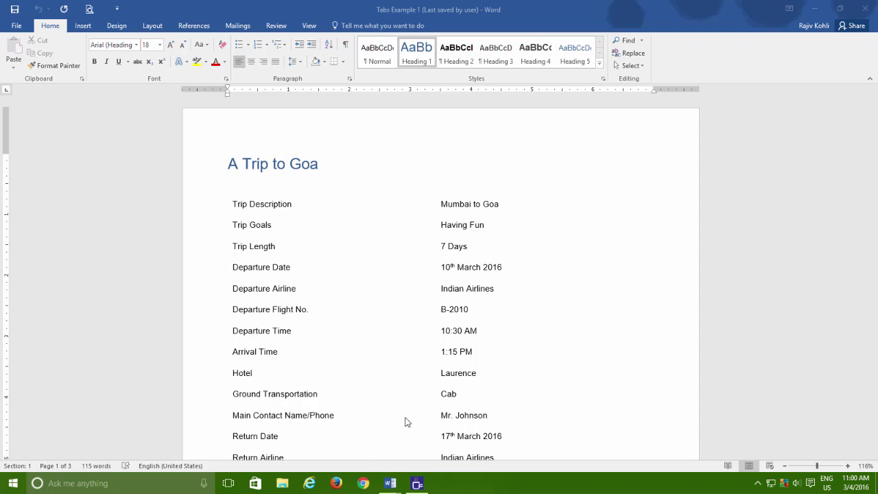
Scroll the current example, then bring up the Index tab-stop example document
scroll(405, 412, down, 3)
scroll(405, 399, up, 1)
mouse_move(389, 485)
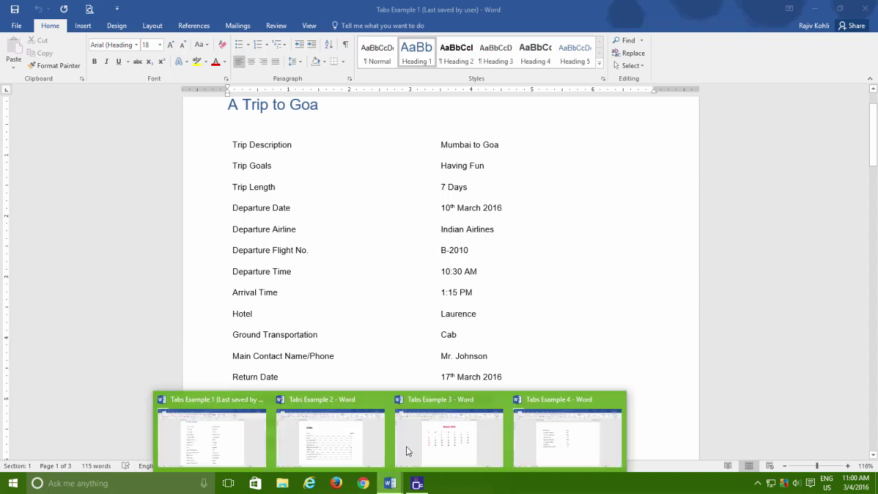
click(359, 435)
View the March 2015 calendar example, then create a new blank document
scroll(391, 312, down, 1)
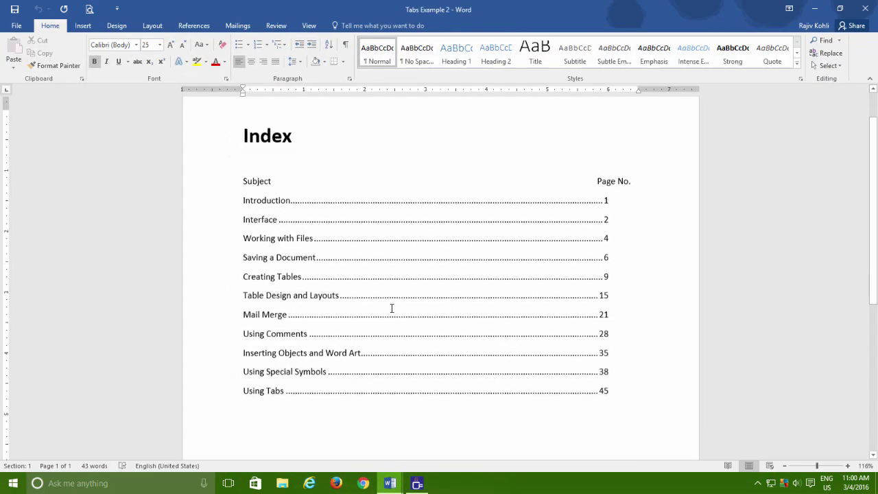
mouse_move(389, 482)
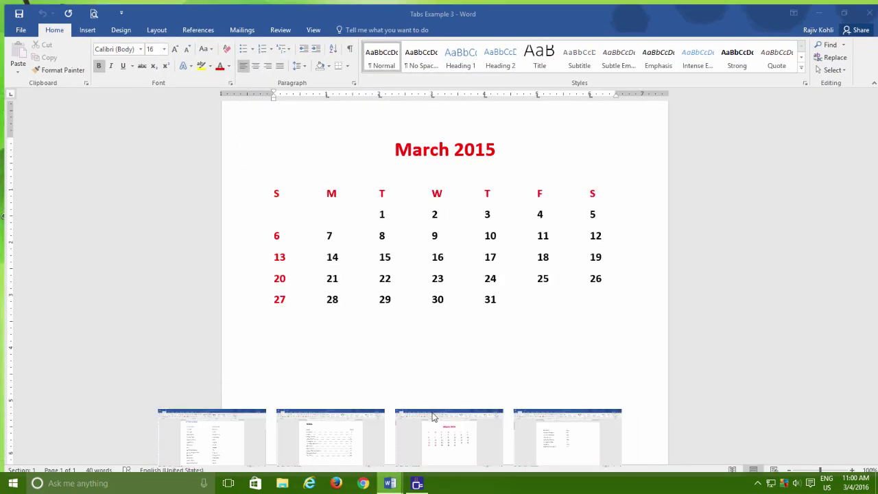
click(432, 417)
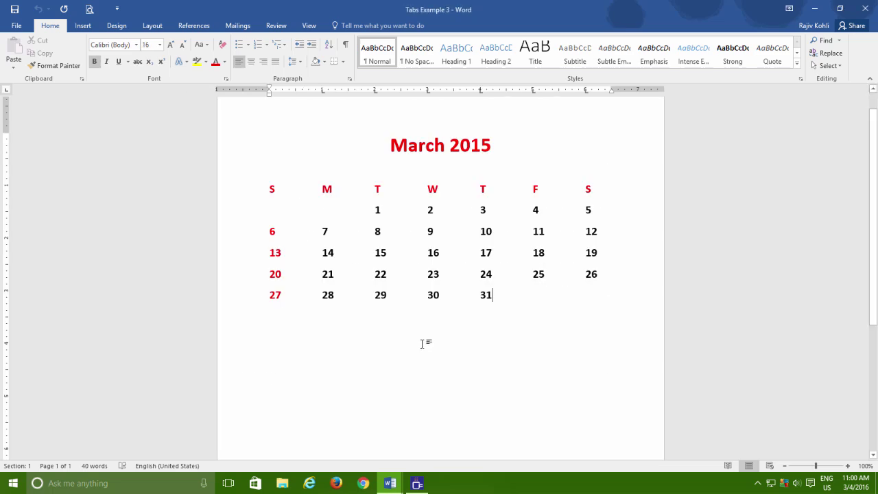
key(ctrl+n)
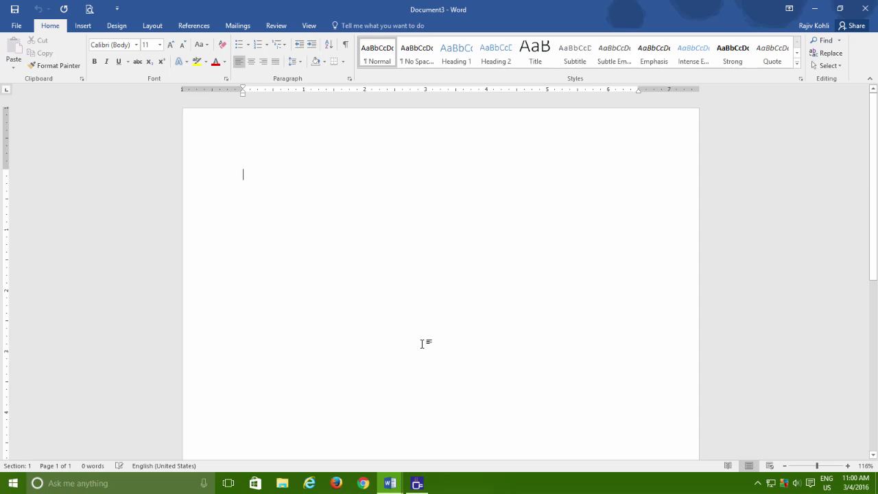
Insert a tab, toggle formatting marks on and off, and erase stray characters
key(Tab)
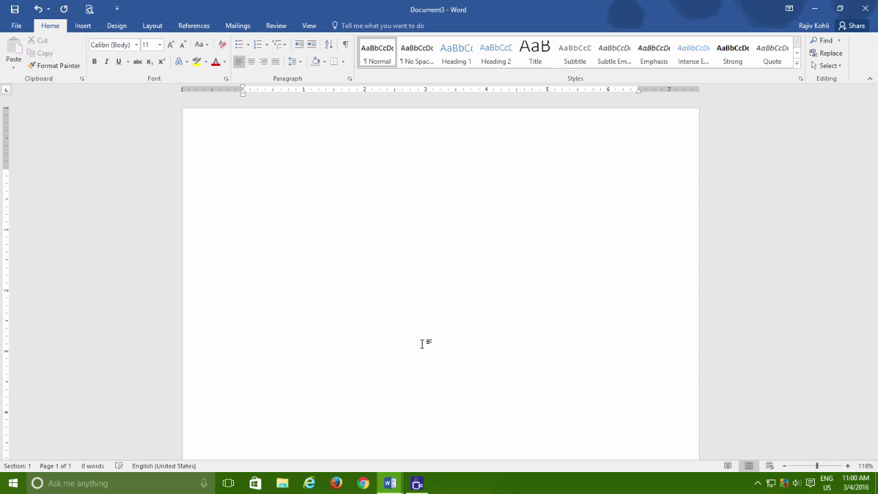
click(346, 46)
click(346, 45)
text(Item Names)
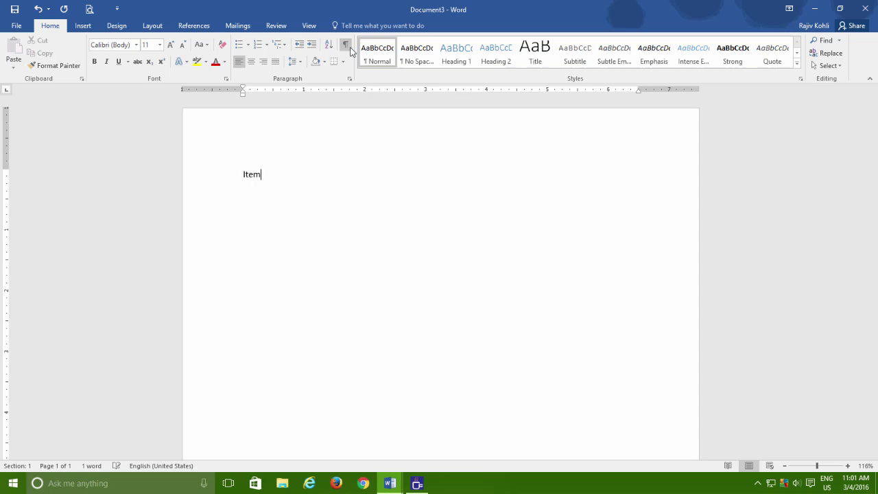
Type headings 'Item Names' and 'Price List', then 'Intel Desktop Motherboard' tabbed to 4000
key(Tab)
key(Tab)
text(Price List )
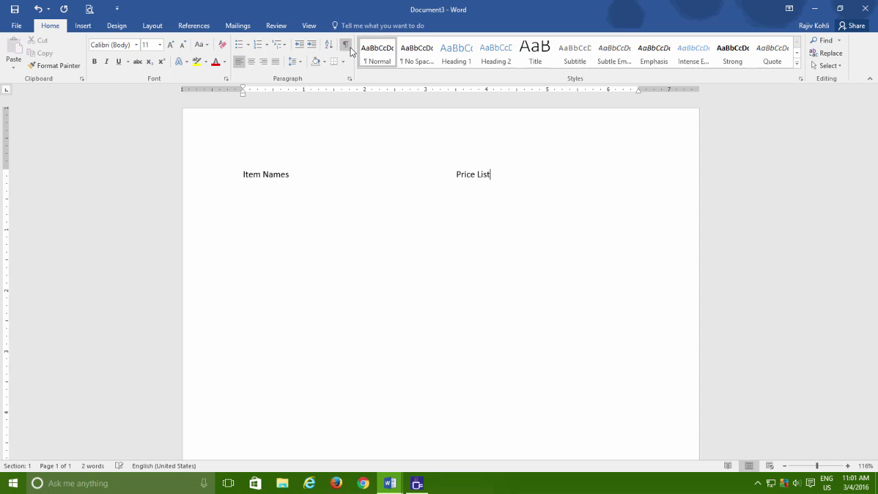
text(Intel Desktop Motherboard)
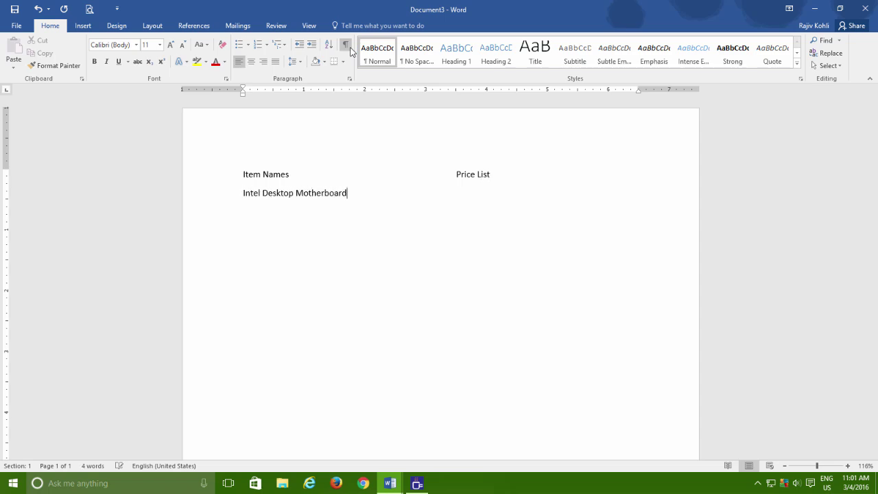
key(Tab)
key(Tab)
text(4000)
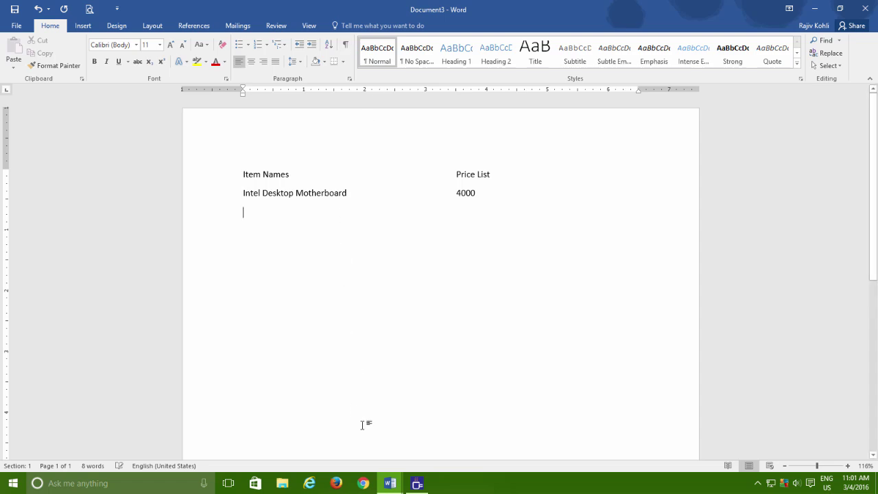
Switch to Tabs Example 4, show its tab marks and select the price list
click(390, 482)
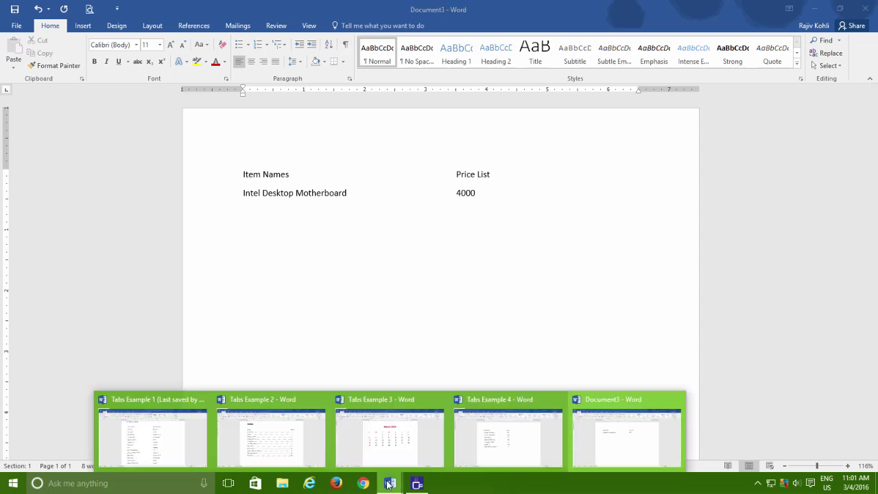
click(518, 441)
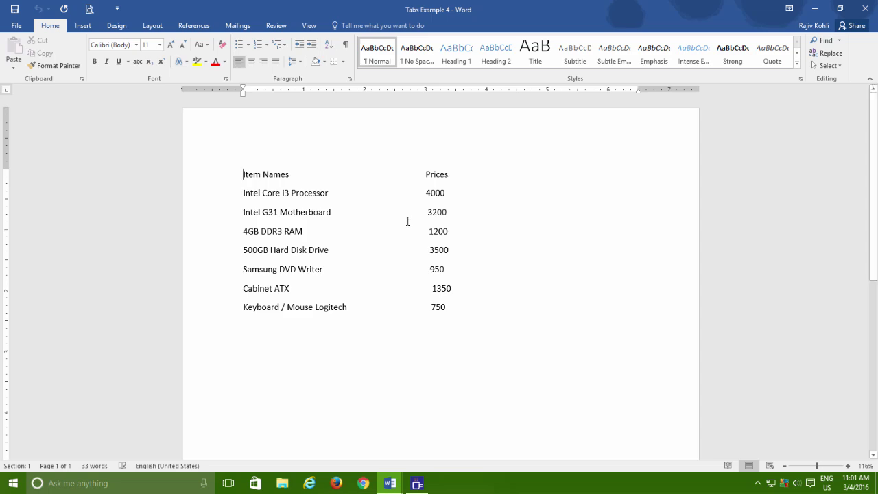
click(346, 49)
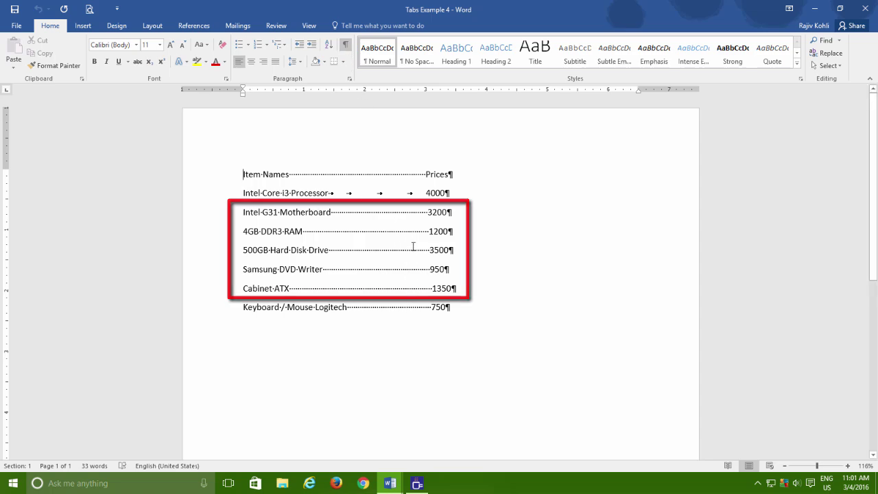
mouse_move(244, 174)
mouse_down()
mouse_move(393, 255)
mouse_move(450, 310)
mouse_up()
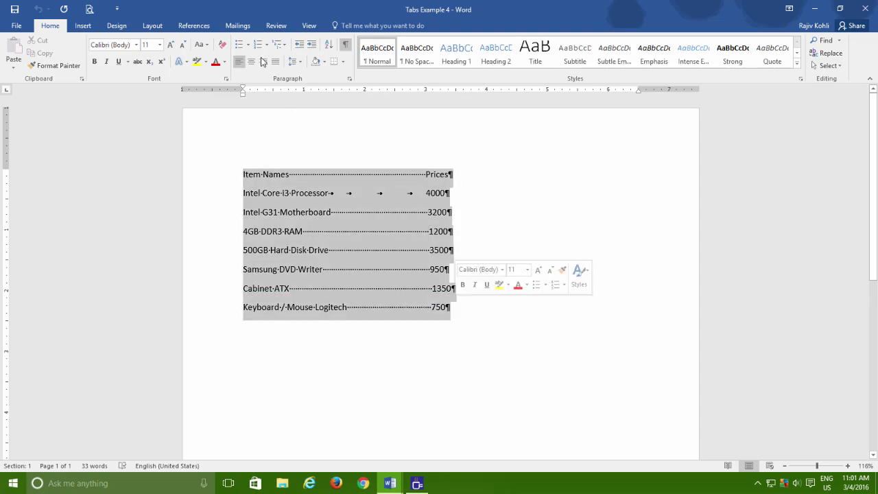
Grow the price list font twice to 14 pt, hide marks, and close without saving
click(170, 44)
click(171, 44)
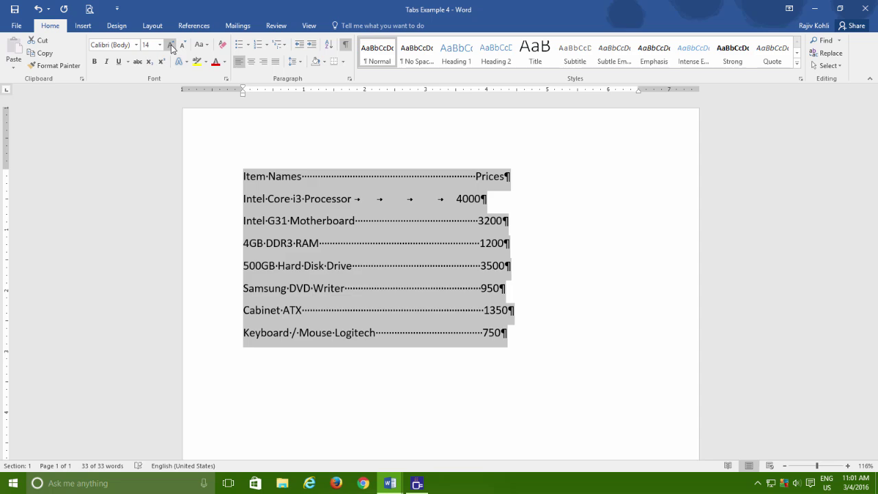
click(345, 46)
key(alt+F4)
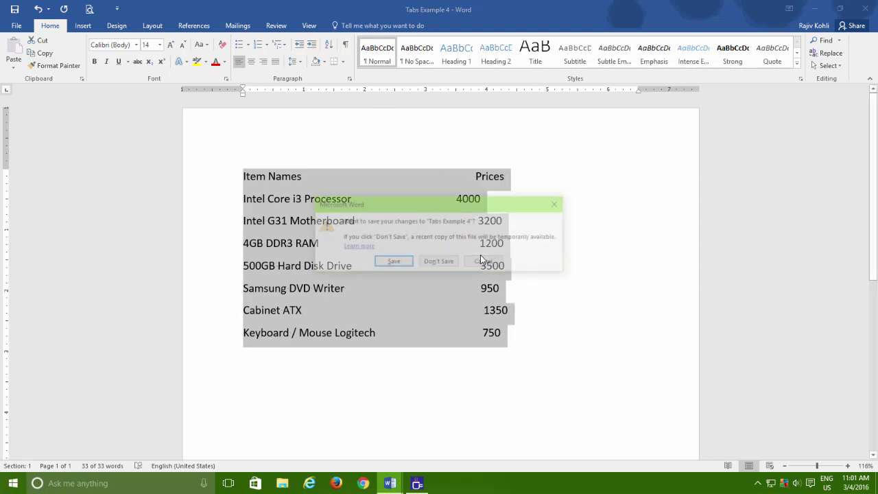
click(456, 264)
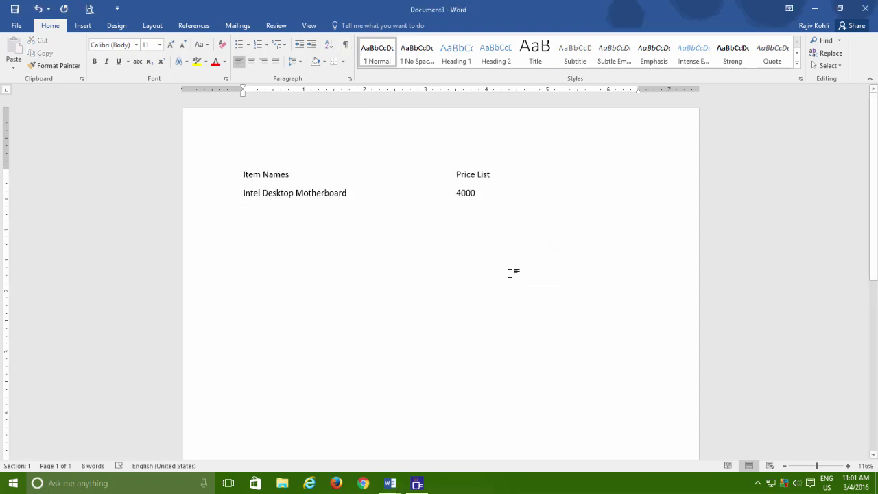
Add rows '4GB DDR3' at 1200 and '500GB HDD' at 3500, each tabbed to the price column
text(4GB DDR3)
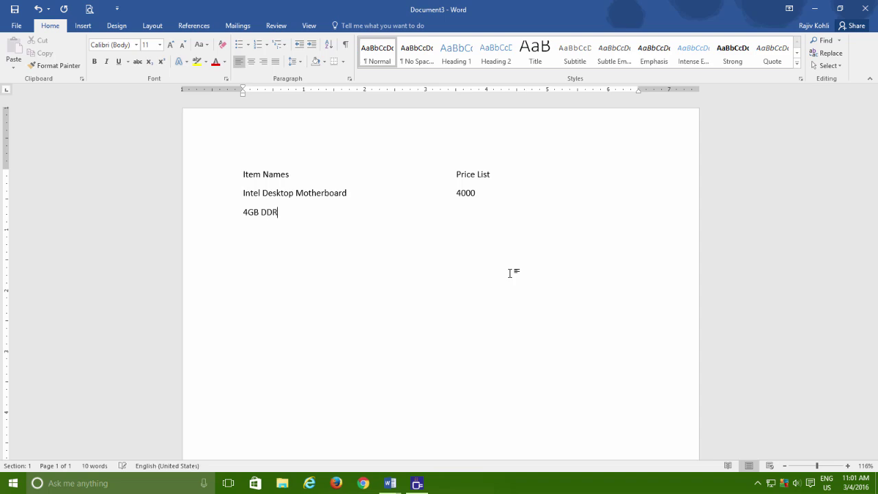
key(Tab)
key(Tab)
key(Tab)
key(Tab)
key(Tab)
key(Tab)
text(1200)
key(Return)
text(500GB HDD)
key(Tab)
key(Tab)
text(3500)
key(Return)
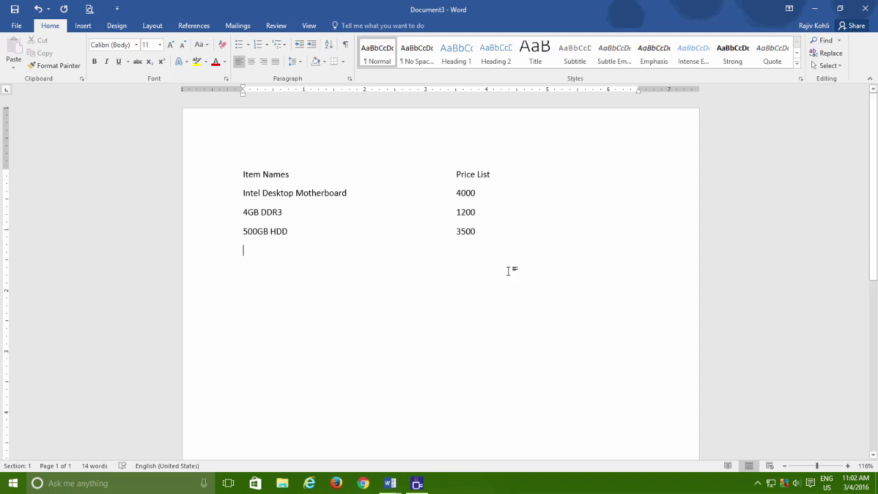
Set the default tab stops to 2 inches in the Paragraph Tabs dialog
click(350, 81)
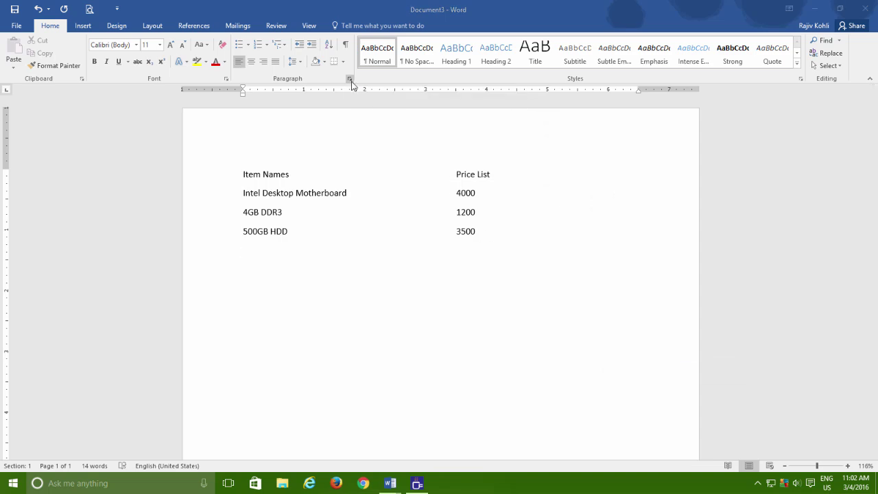
drag(591, 100, 358, 100)
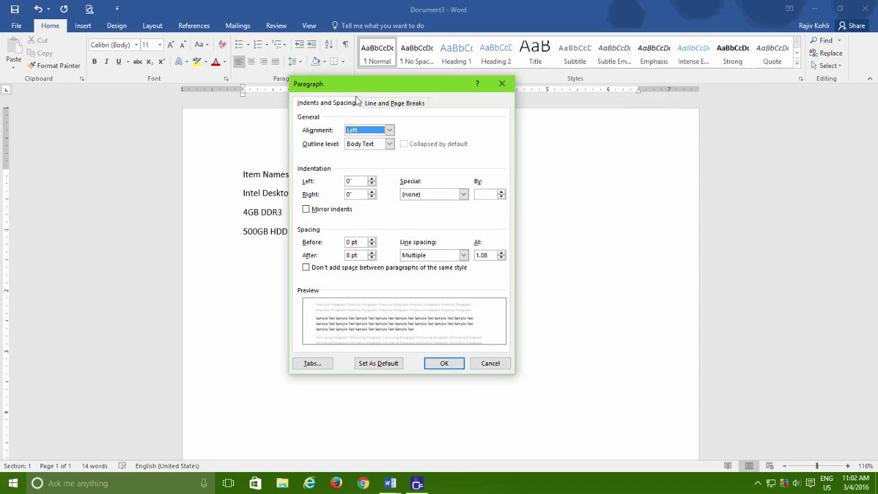
click(313, 364)
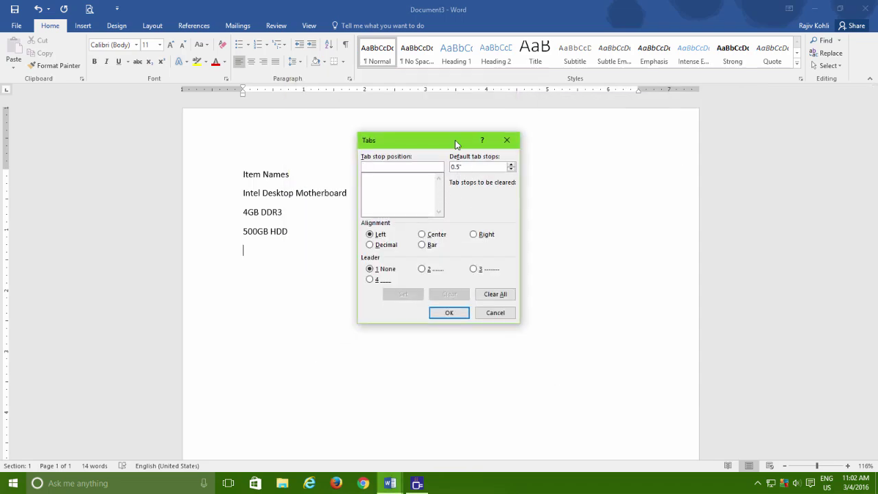
drag(457, 140, 453, 229)
drag(472, 257, 425, 255)
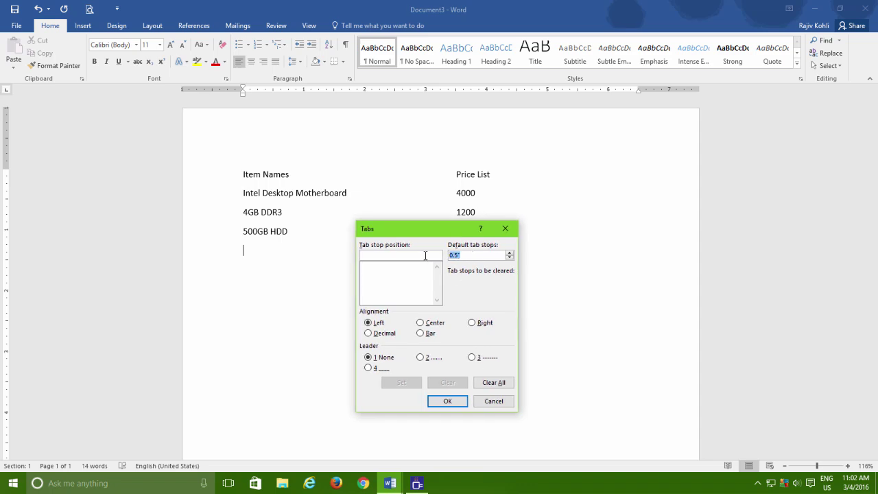
text(2)
click(447, 402)
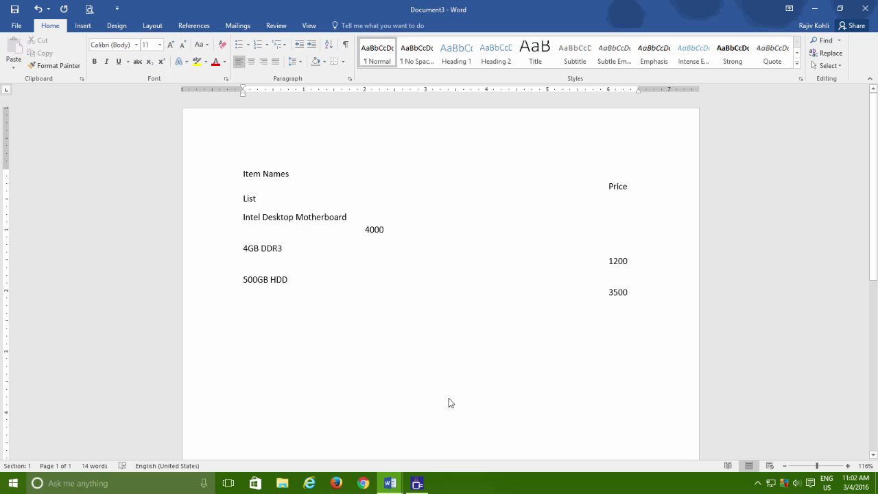
Type the numbers 1 through 5 across the 2-inch tab stops, then close Document3
click(450, 402)
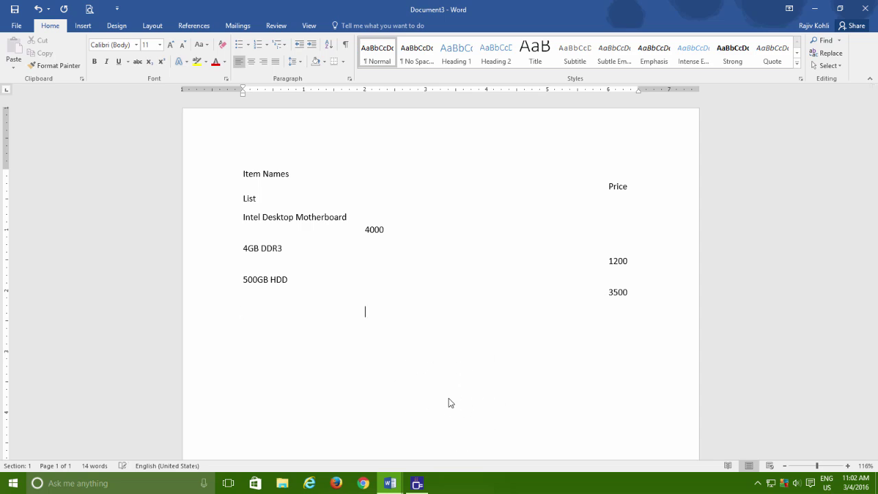
text(1)
key(Return)
key(Tab)
text(2 )
text(3)
key(Return)
text(4)
key(Return)
text(5)
key(ctrl+w)
Discard Document3's changes, create a new blank document, and toggle the ruler off and on
key(n)
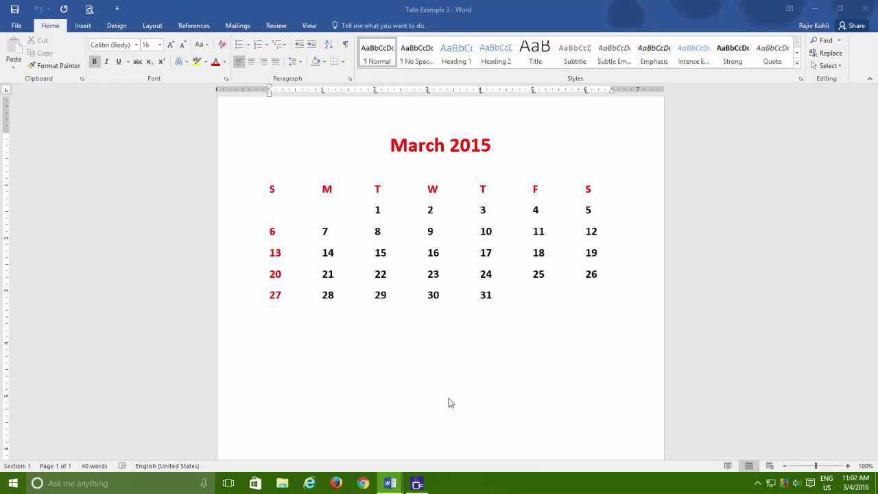
key(ctrl+n)
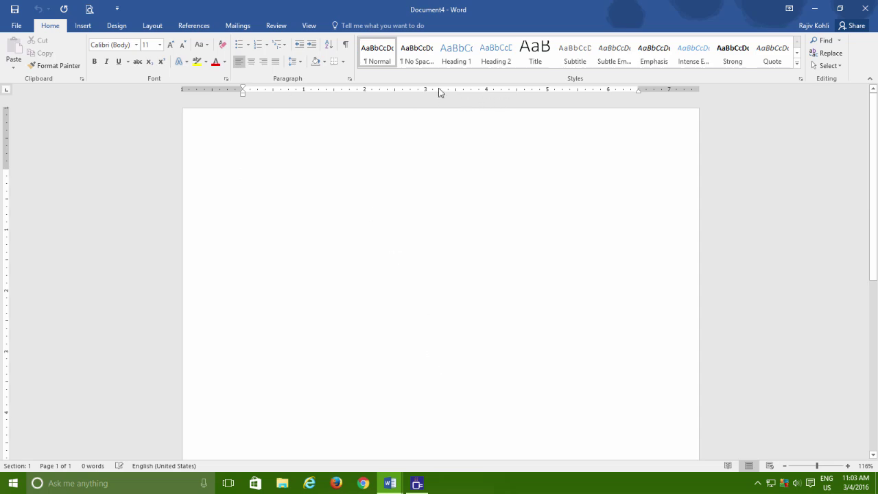
click(309, 25)
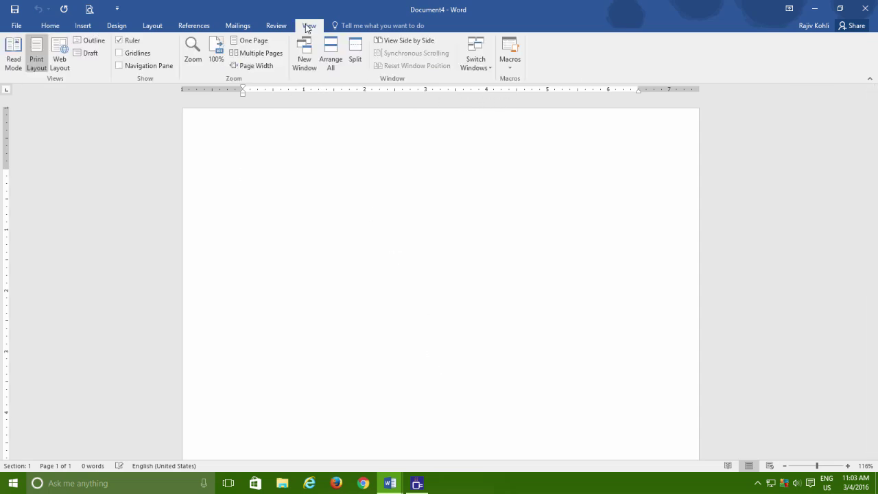
click(118, 41)
click(119, 41)
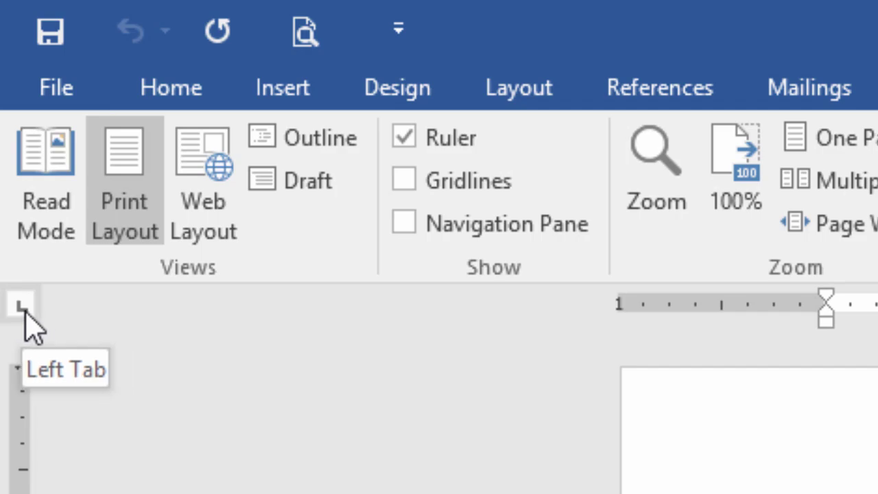
Cycle the ruler tab selector through center, decimal, bar, first-line and hanging indent back to left
click(26, 314)
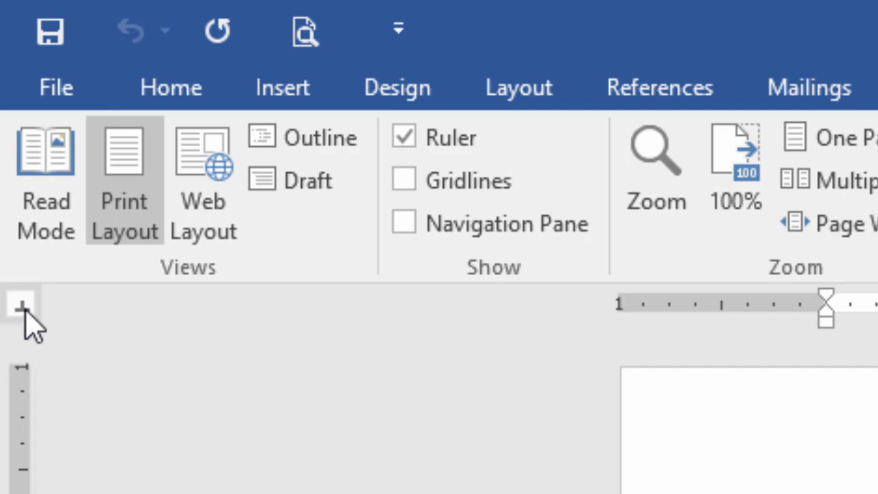
click(25, 314)
click(22, 305)
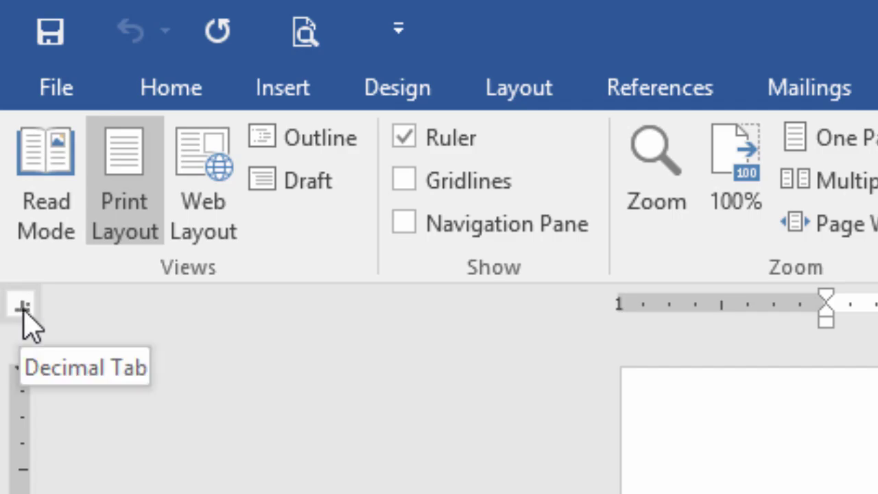
click(23, 312)
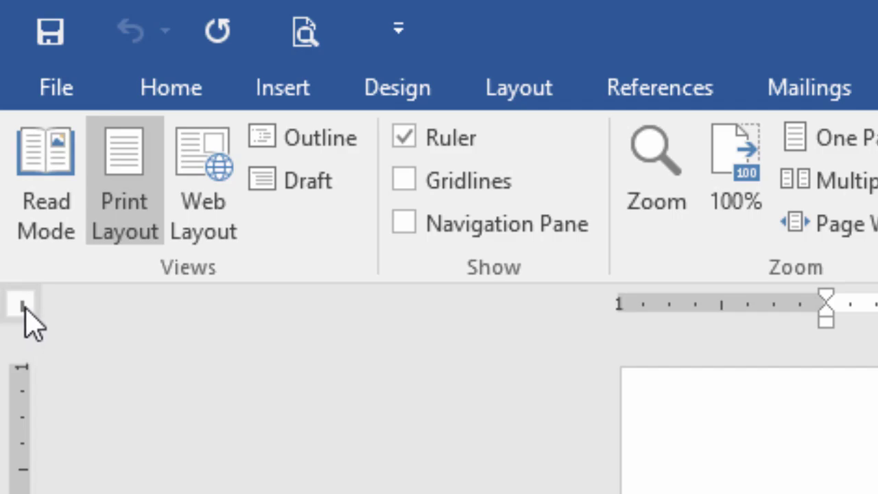
click(22, 307)
click(22, 306)
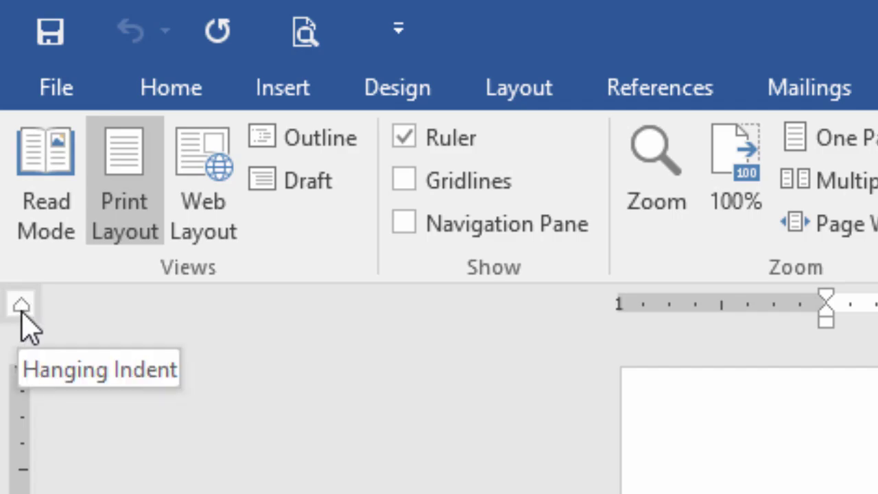
click(21, 308)
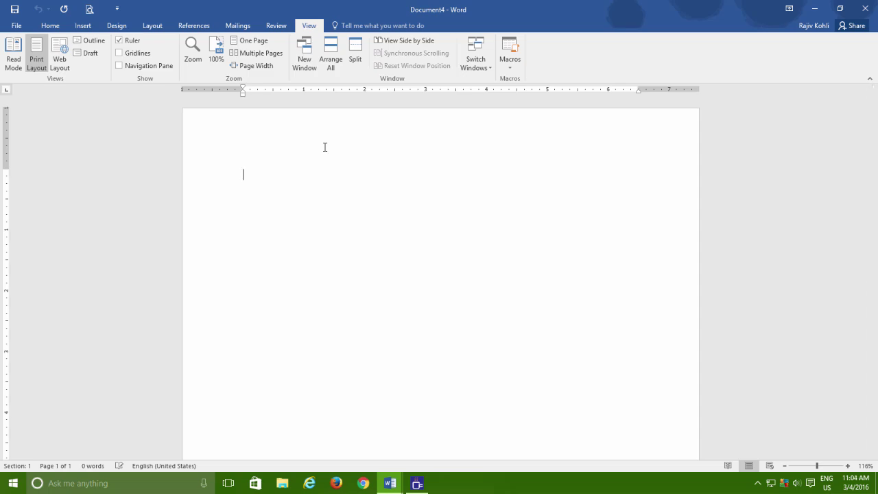
Type 'Price List', tab across the default stops, and type 'Prices'
text(Price List)
key(Tab)
key(Tab)
key(Tab)
text(Prices)
key(Return)
Show and hide formatting marks, then delete 'Prices' and its preceding tabs
click(50, 25)
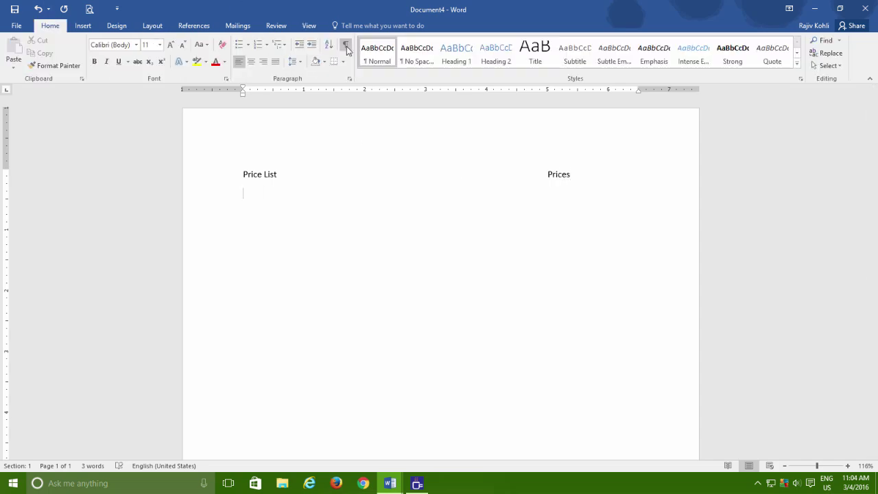
click(345, 45)
click(345, 45)
key(BackSpace)
key(BackSpace)
key(BackSpace)
key(BackSpace)
key(BackSpace)
key(BackSpace)
key(BackSpace)
key(BackSpace)
key(BackSpace)
key(BackSpace)
Try 5 as the default tab stop spacing but cancel, then delete the 'Price List' line
click(350, 80)
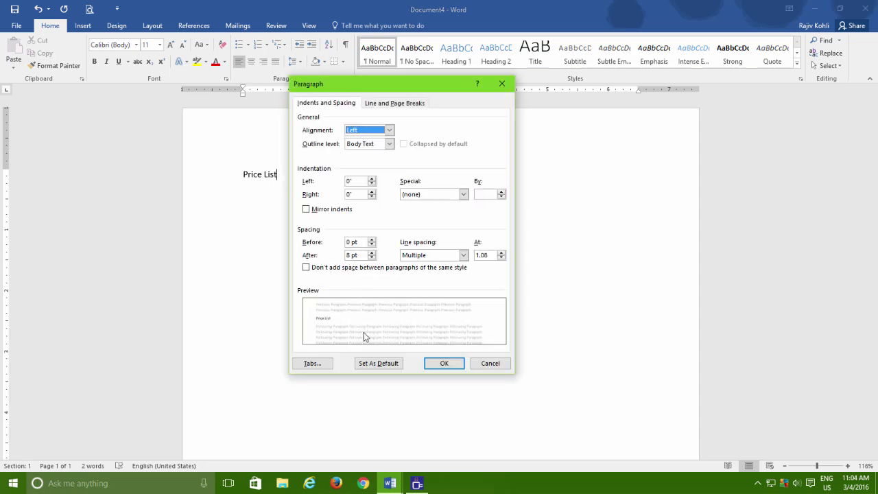
click(319, 365)
drag(475, 255, 442, 278)
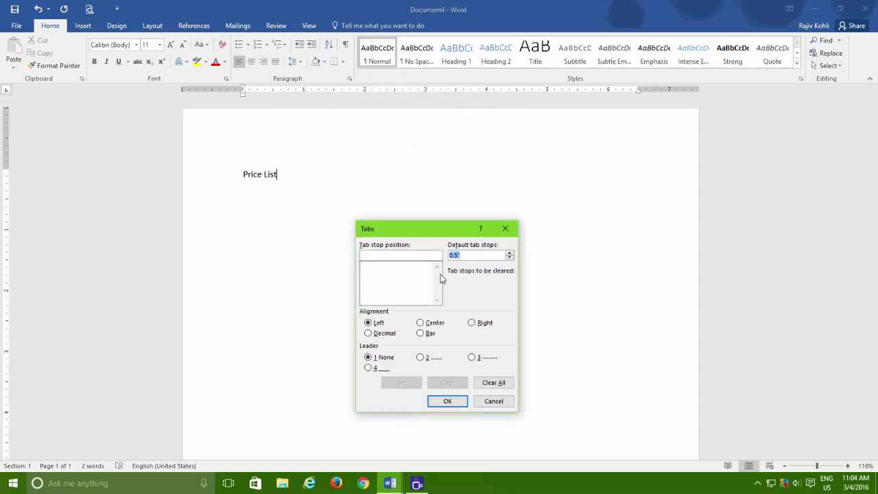
text(5)
click(492, 401)
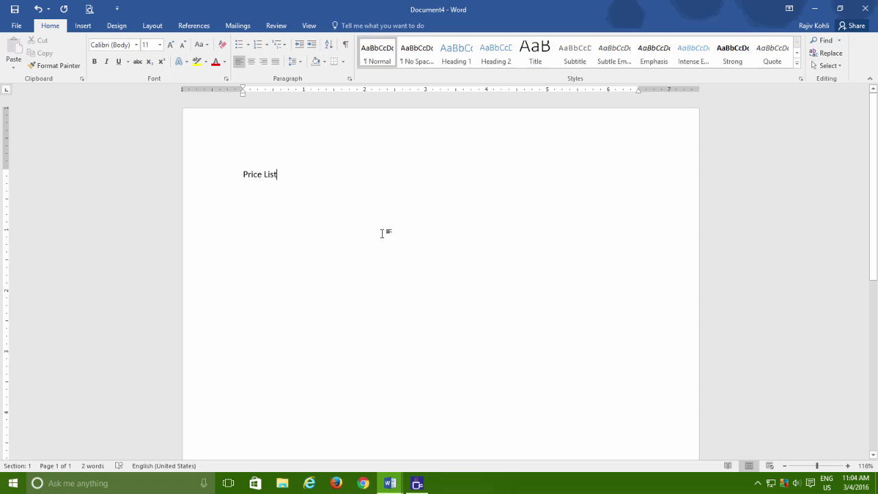
key(ctrl+BackSpace)
key(ctrl+BackSpace)
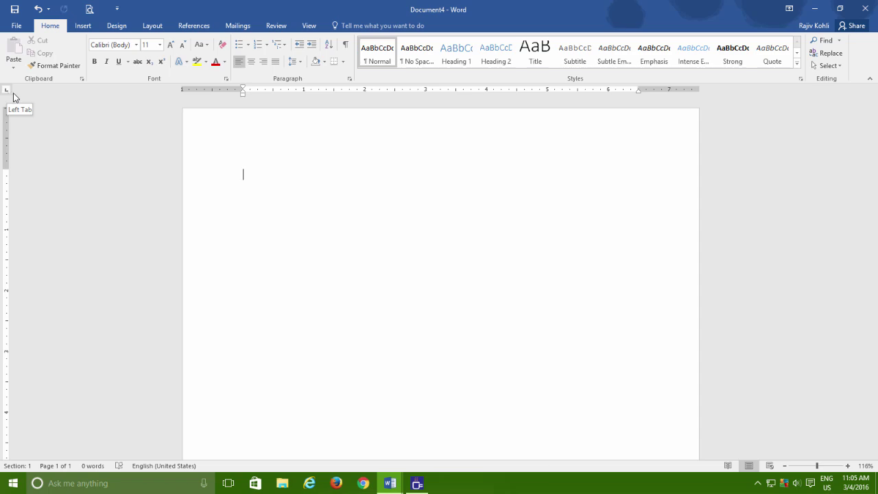
Set a left tab at 5 inches and type headings 'Item Name'/'Prices' and 'Intel Desktop Board' 4500
click(547, 90)
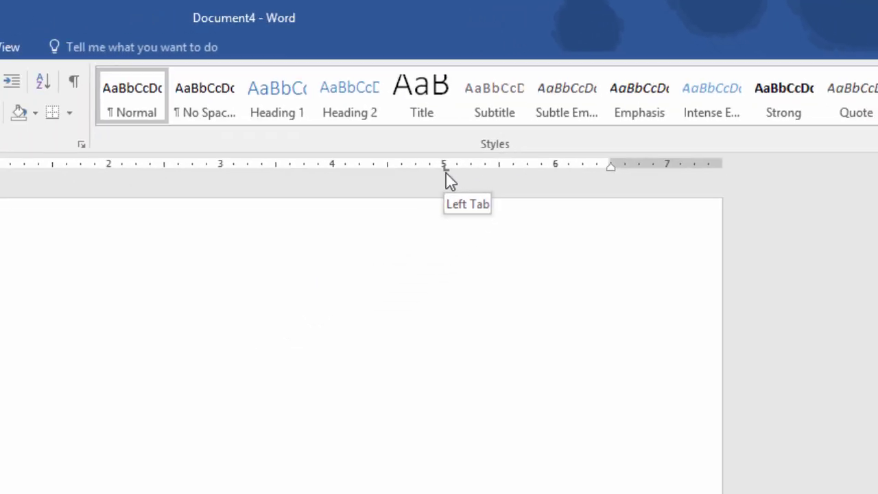
text(It)
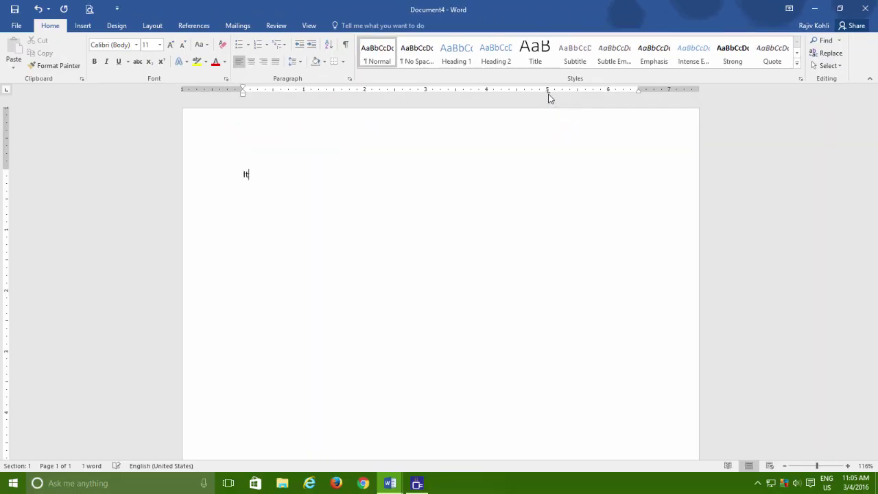
text(em Name)
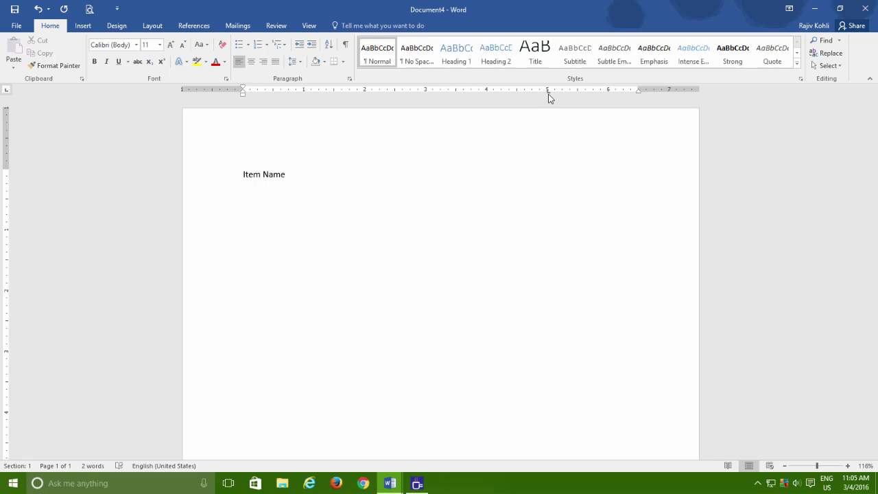
key(Tab)
text(Prices)
key(Return)
text(Intel Desktop Board)
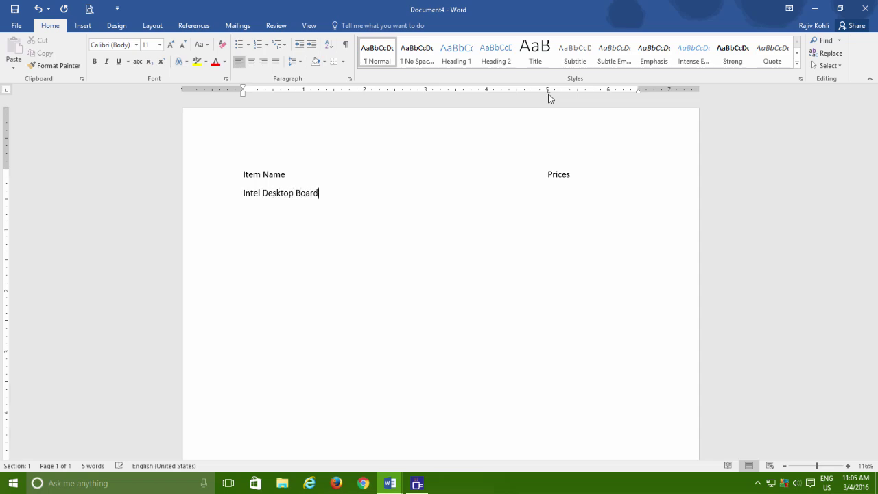
key(Tab)
text(4500)
key(Return)
Add rows '500GB HDD' 3500 and '2GB DDR3' 800, then add and drag off a tab near 3.5 inches
text(500GB HDD	3500)
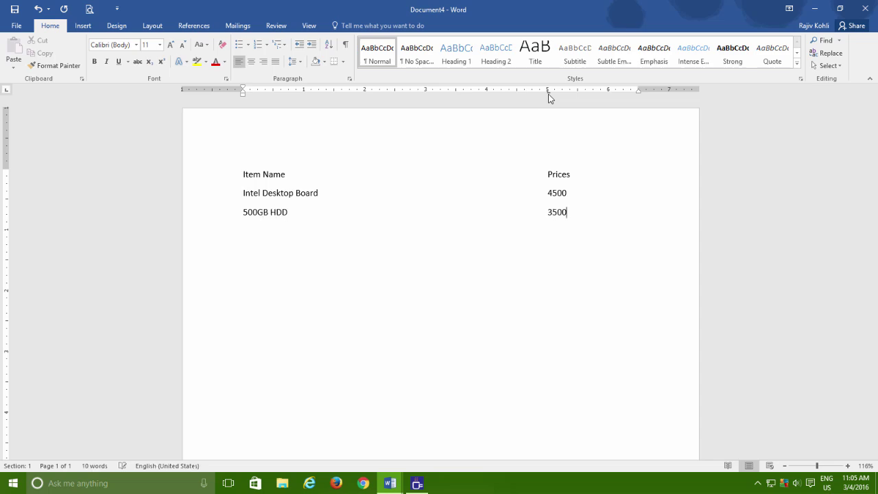
key(Return)
text(2GB DDR3	800)
key(Return)
click(464, 91)
drag(464, 91, 466, 96)
key(Tab)
key(Down)
key(BackSpace)
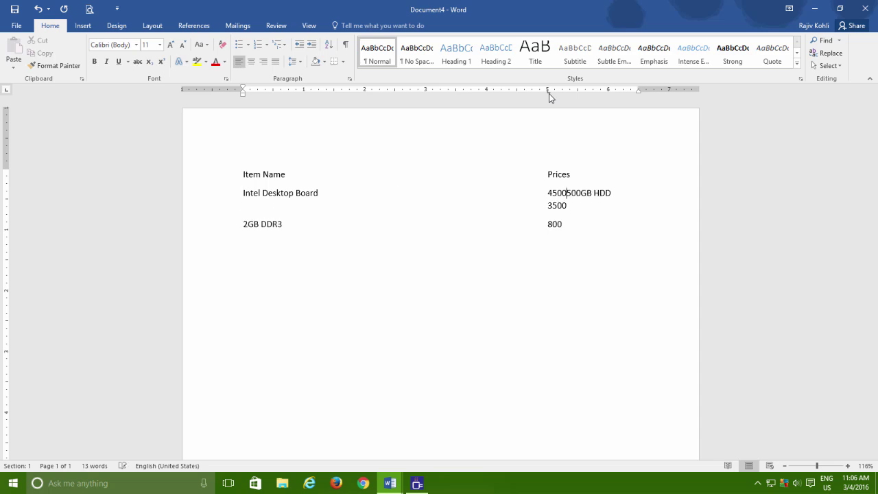
key(Tab)
key(Tab)
key(Tab)
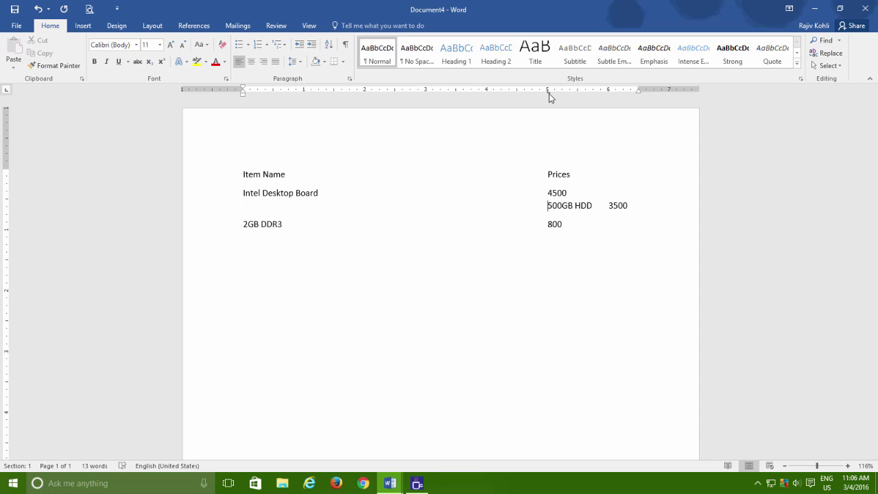
key(BackSpace)
key(BackSpace)
key(BackSpace)
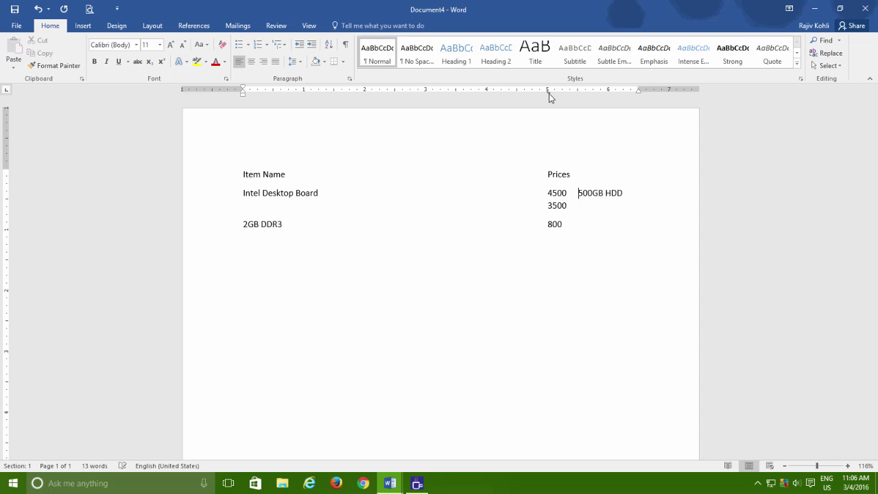
key(Return)
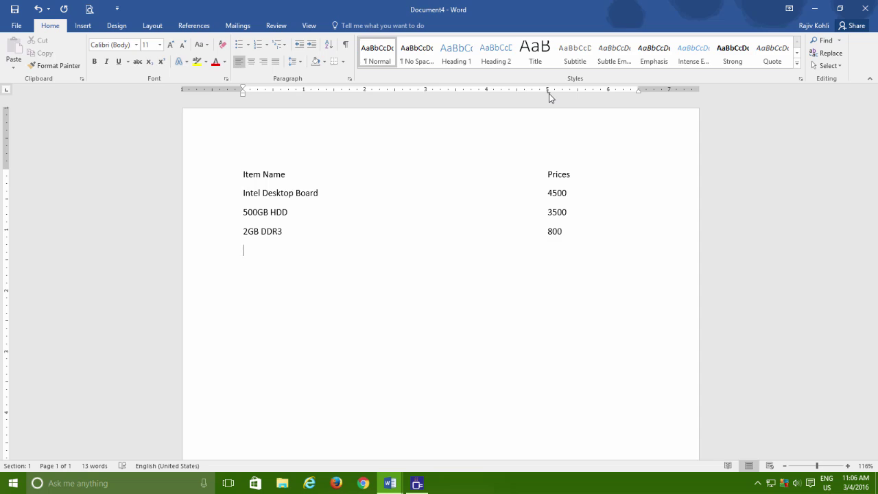
Close Document4 without saving, start a new document, and cycle the tab selector back to left
key(ctrl+w)
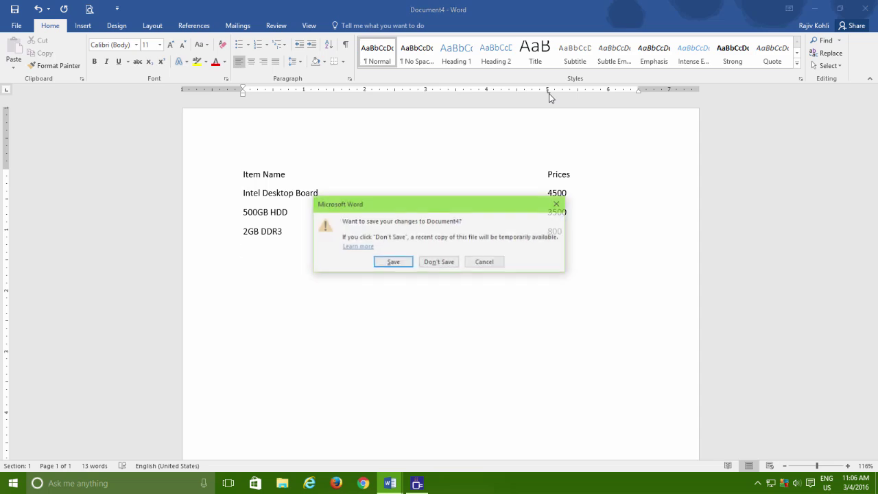
key(n)
key(ctrl+n)
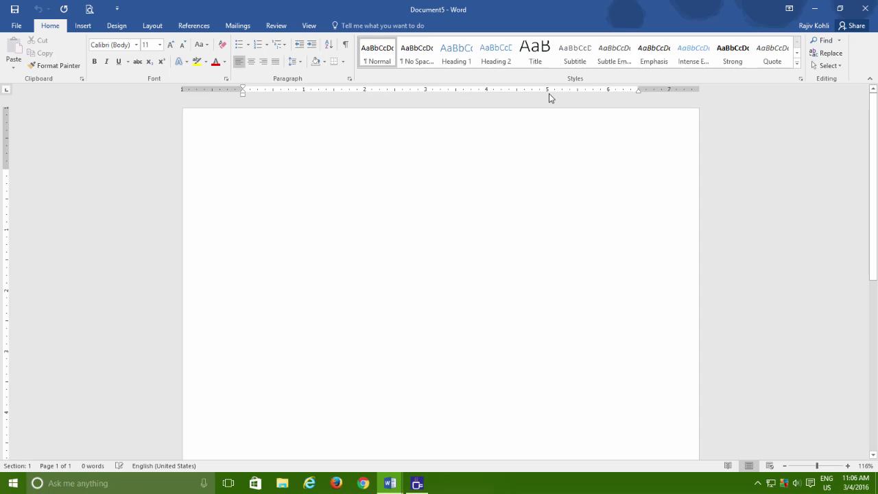
click(6, 90)
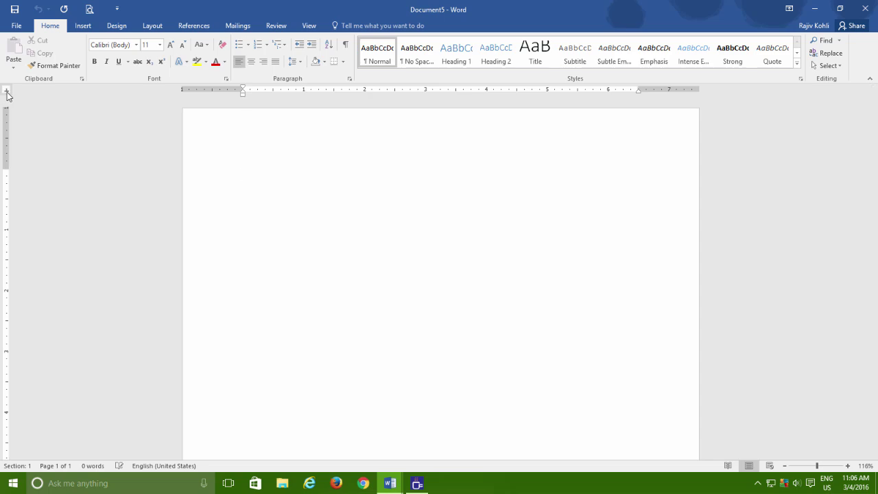
click(7, 89)
click(6, 90)
click(6, 89)
click(6, 90)
click(6, 90)
click(6, 91)
Bring Tabs Example 1 forward, select and deselect 'Mumbai to Goa', then return to Document5
mouse_move(388, 483)
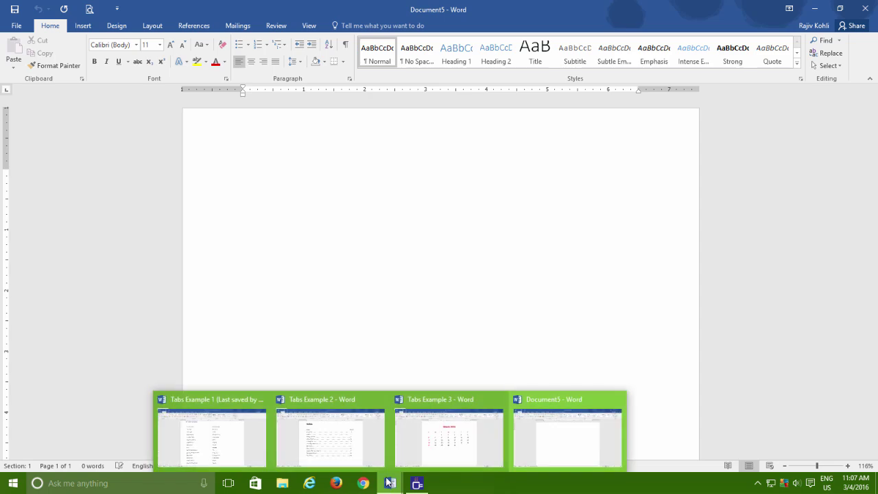
click(243, 427)
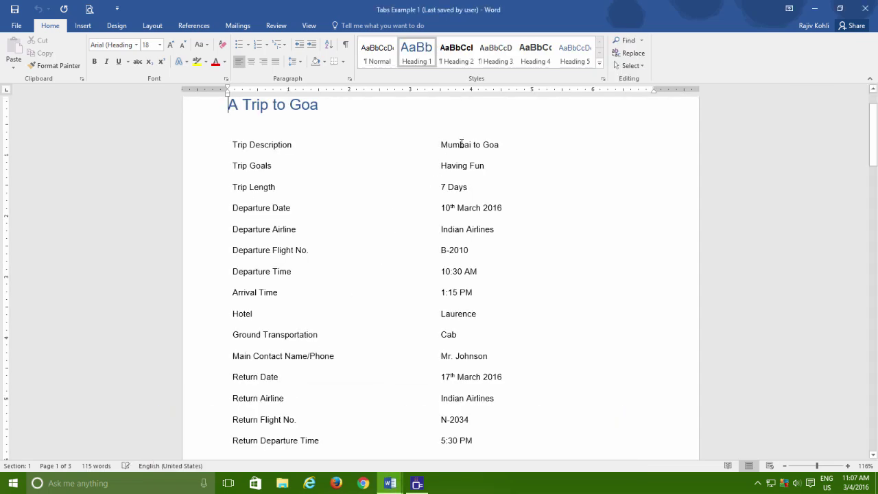
drag(460, 144, 500, 145)
click(398, 489)
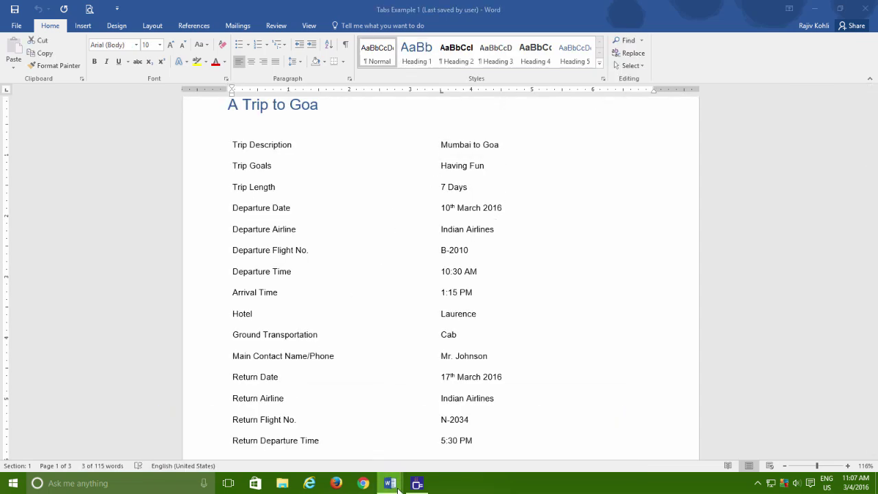
click(559, 448)
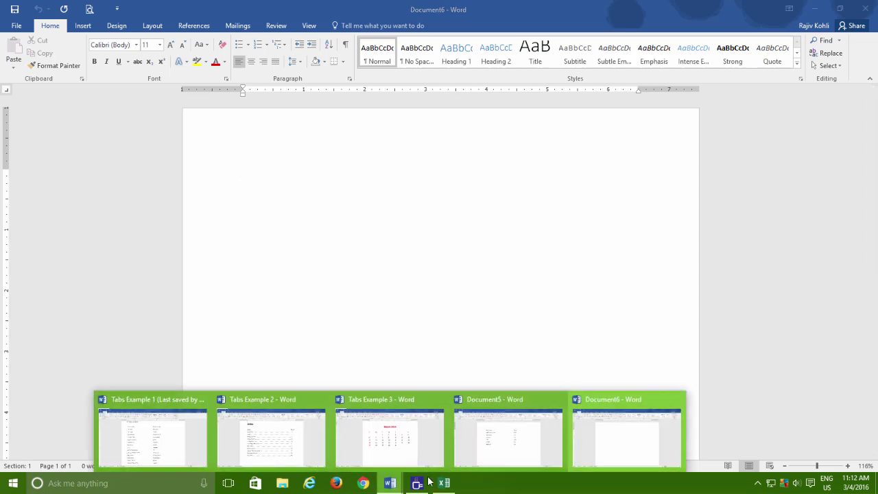
Bring Document5's price list forward, then switch to the Excel Book1 price sheet
click(496, 432)
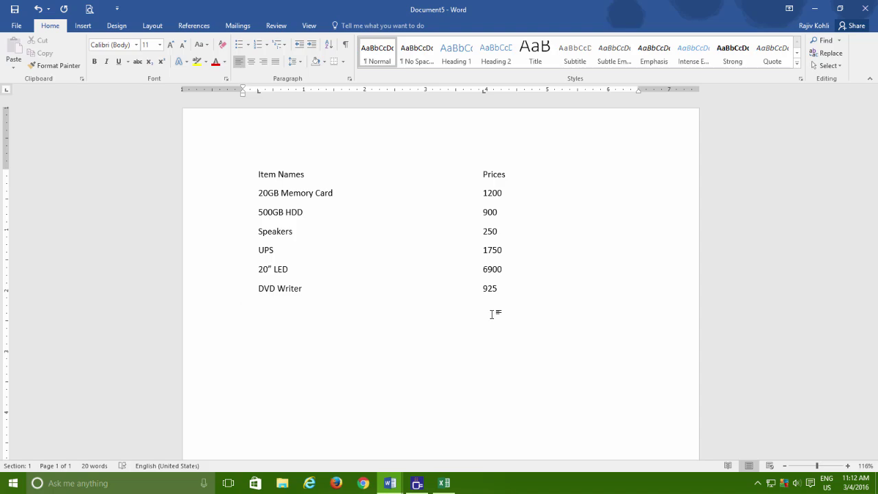
click(444, 483)
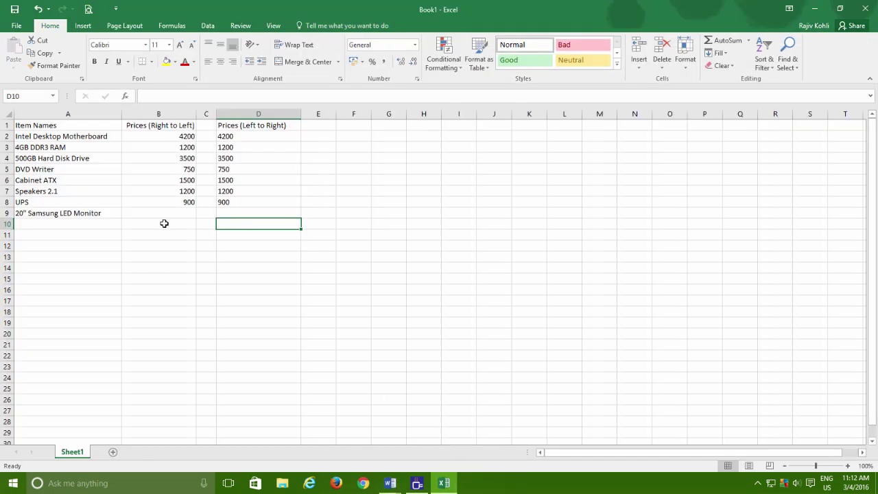
Enter 6900 in cell B9 as the 20" Samsung LED Monitor's price, then reselect B9
click(176, 209)
text(690)
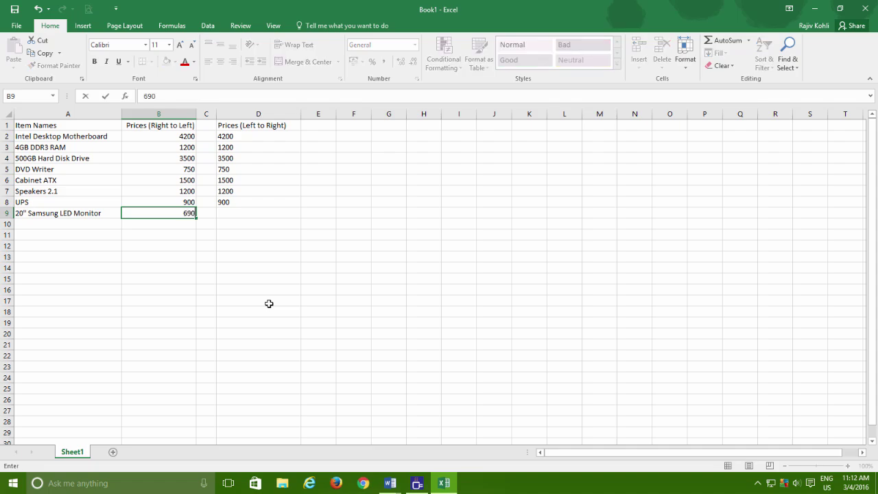
text(0)
key(Return)
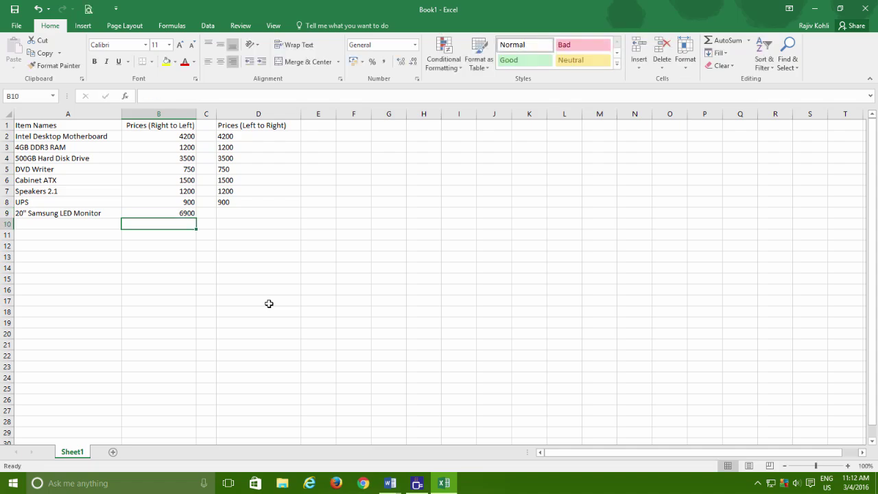
key(Up)
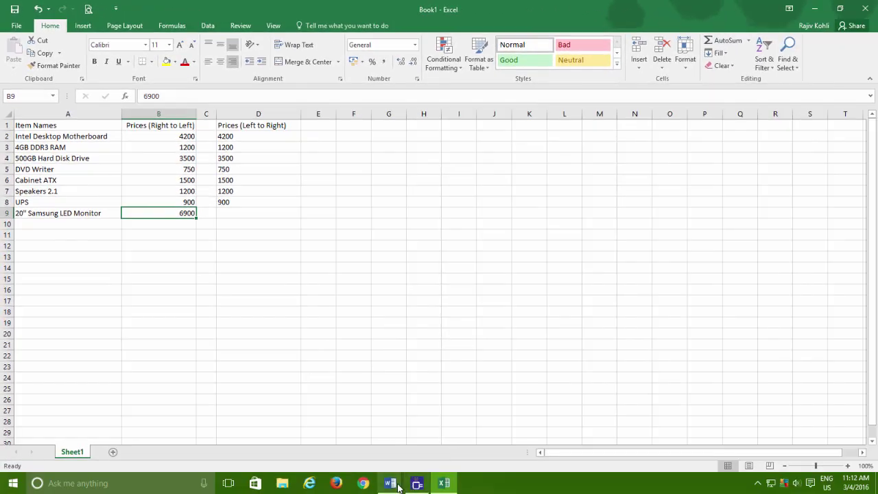
In Document6, set a decimal tab and enter Samsung LED with price 6900.50
mouse_move(403, 482)
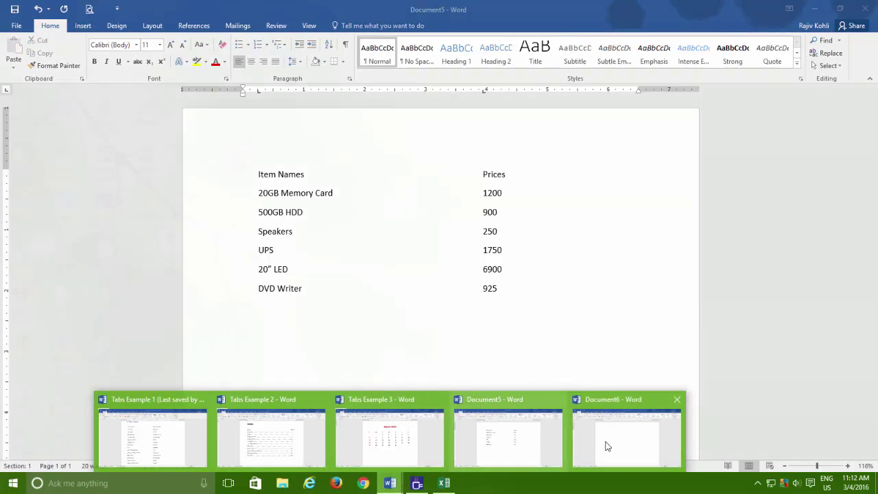
click(608, 443)
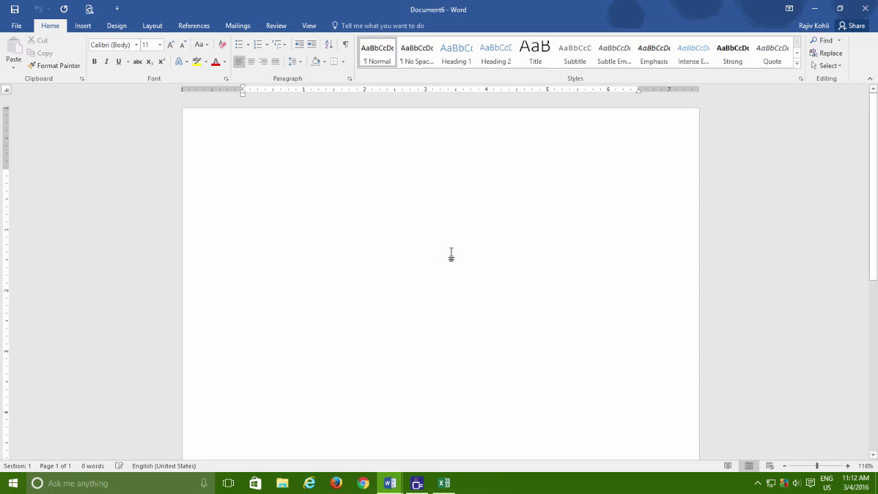
text(S)
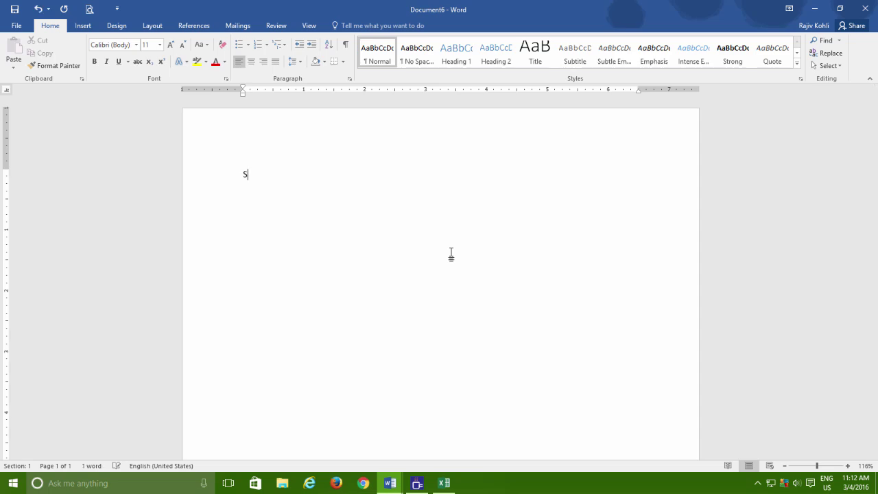
text(amsung LED)
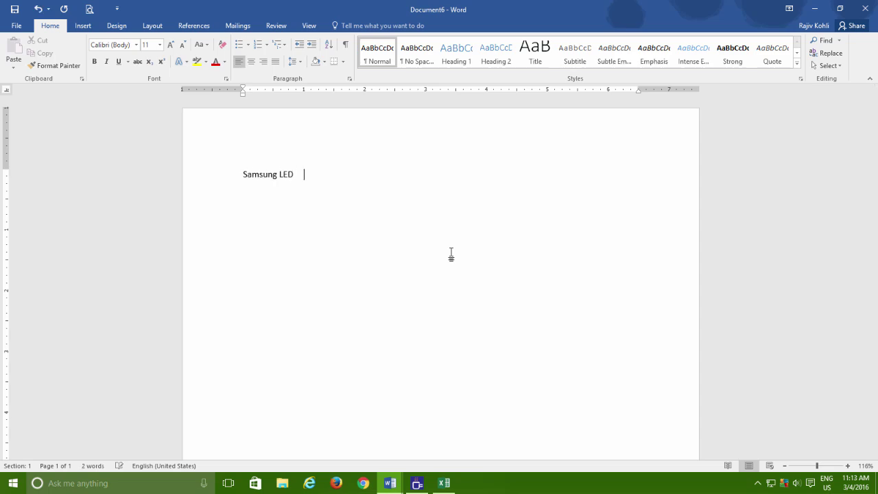
click(457, 90)
key(Tab)
text(6900.50)
key(Return)
Add Speakers 950.25 and UPS 1250.235 aligned on the decimal tab
text(Speakers)
key(Tab)
text(950.25)
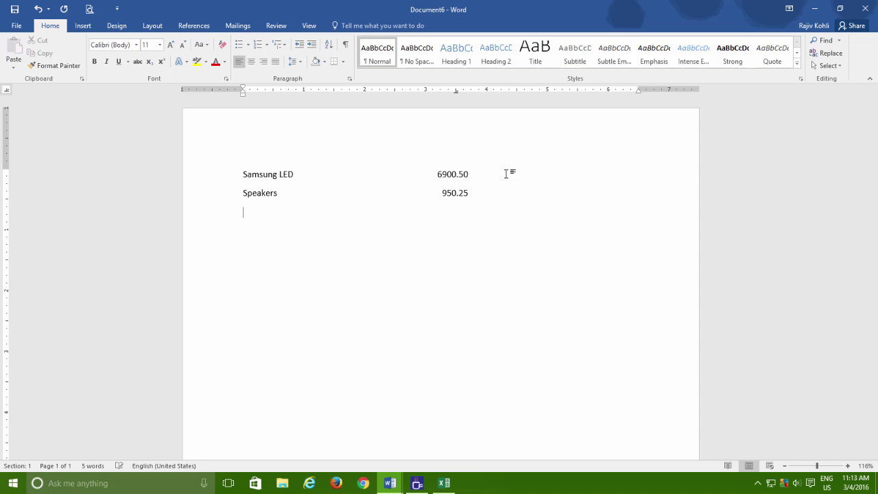
text(UPS)
key(Tab)
text(1250.235)
Add a bar tab at 2" and enter the Motherboard 4500.00 and Processor 3500.00 lines
key(Return)
click(365, 95)
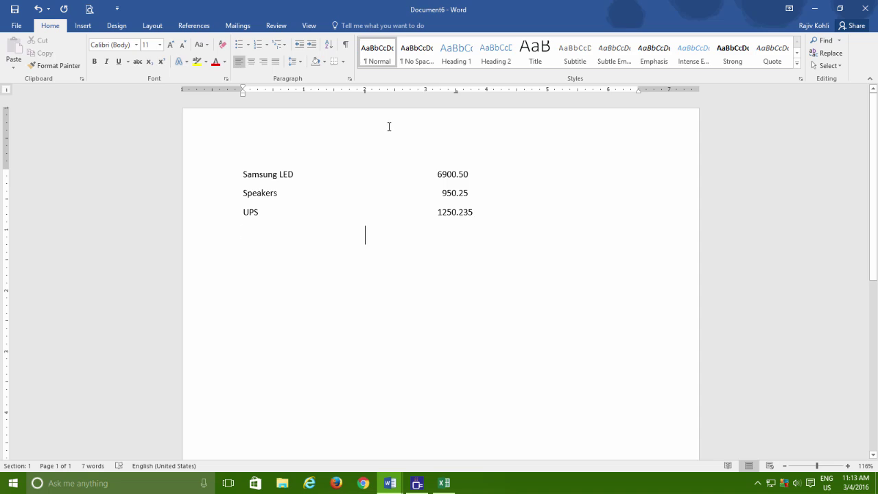
text(Motherboard)
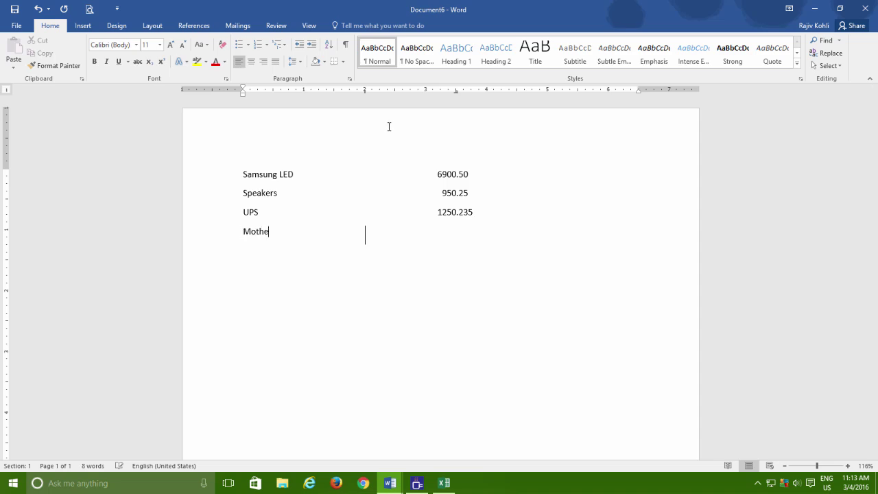
key(Tab)
text(4500.00 )
text(Processor)
key(Tab)
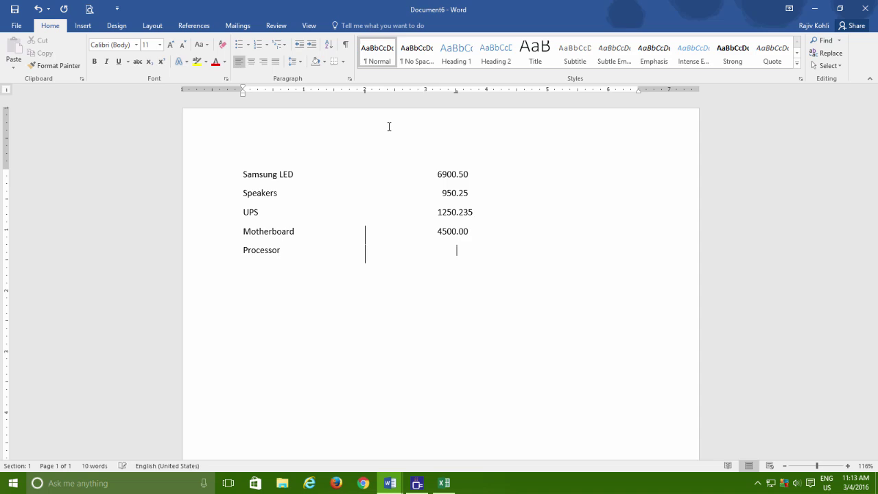
text(3500.00)
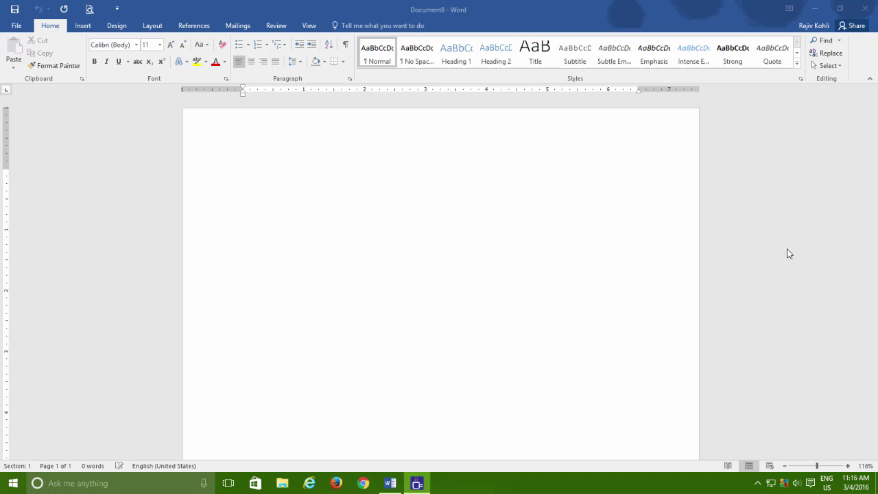
Set a tab stop at 4" and type the Address label followed by a full street address
click(6, 95)
click(6, 94)
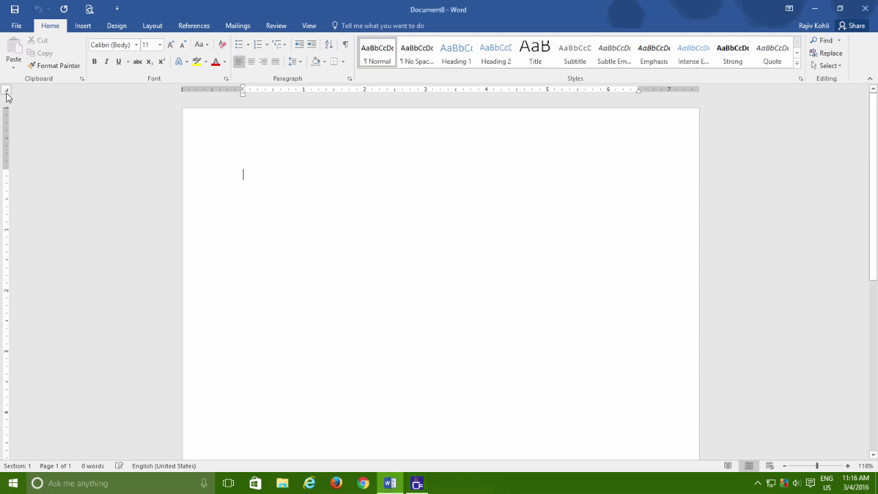
click(7, 95)
click(484, 90)
text(Address	)
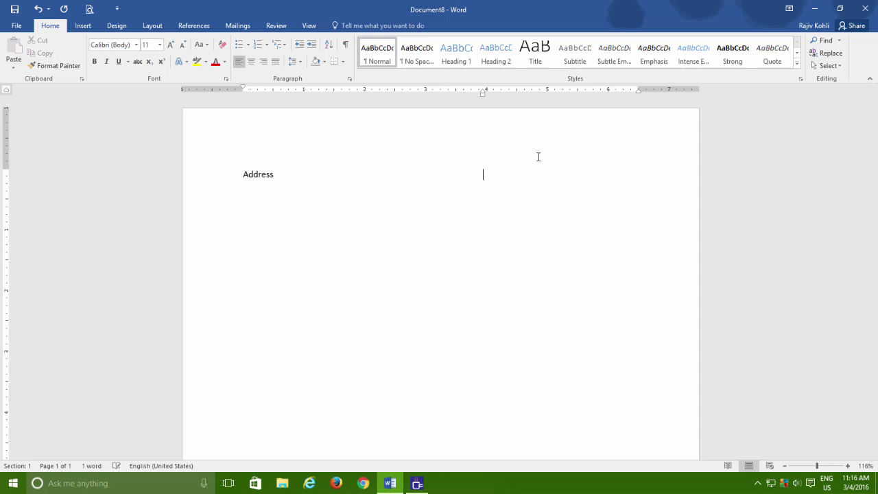
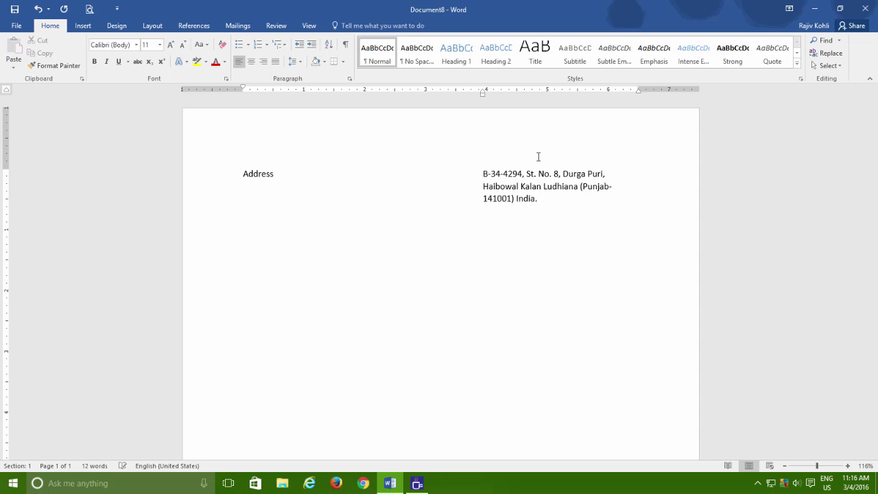
key(Tab)
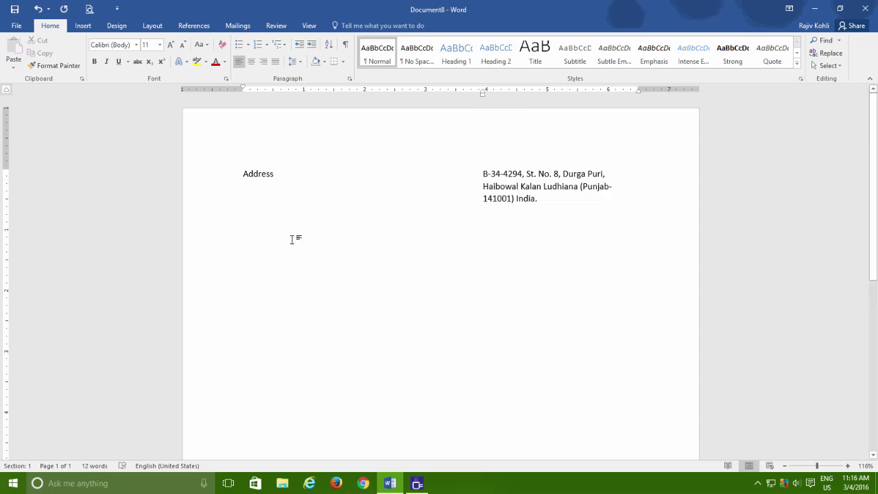
Close the address document without saving and start a new blank document
key(ctrl+w)
key(n)
key(ctrl+n)
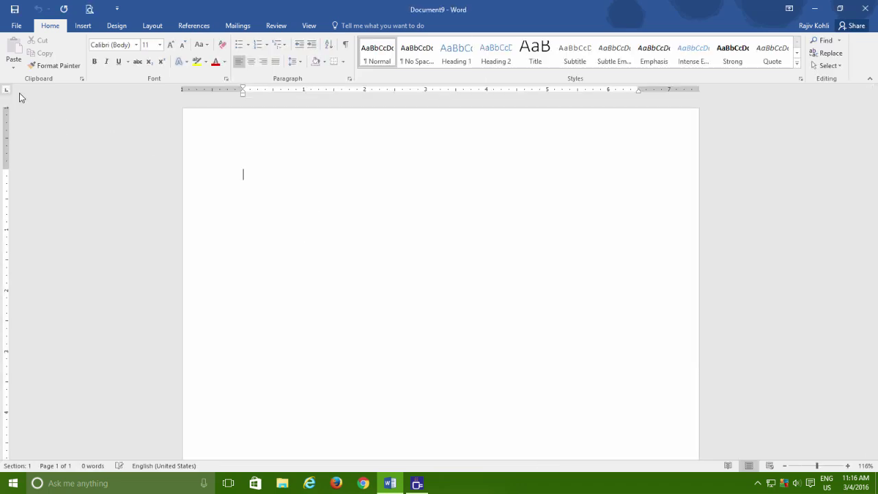
Place left tab stops on the ruler from about 1 to 3 inches, then undo them
click(304, 90)
click(335, 91)
click(365, 90)
click(395, 91)
click(426, 89)
key(ctrl+z)
key(ctrl+z)
key(ctrl+z)
key(ctrl+z)
key(ctrl+z)
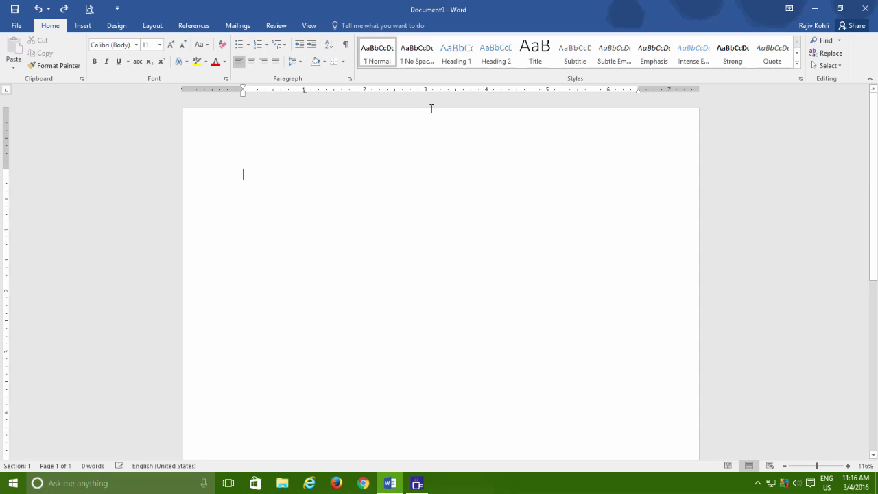
In the Tabs dialog, set tab stops at 2, 4, 6 and 8 inches
click(350, 78)
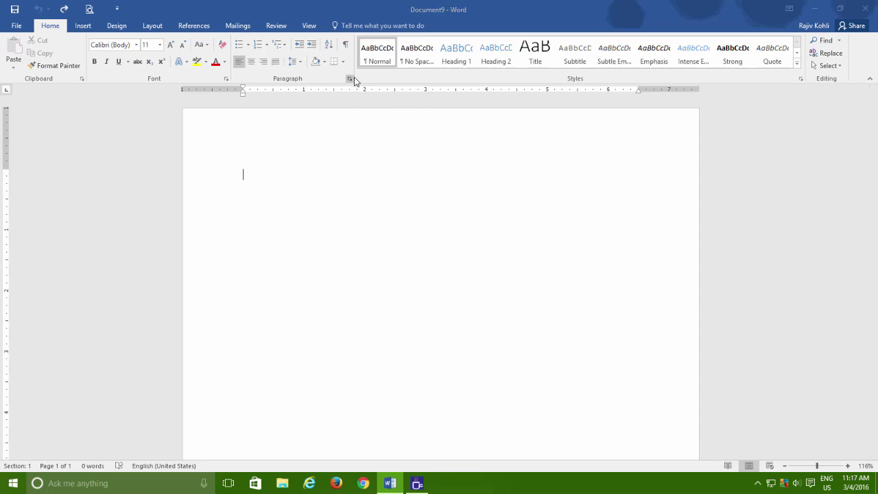
click(316, 363)
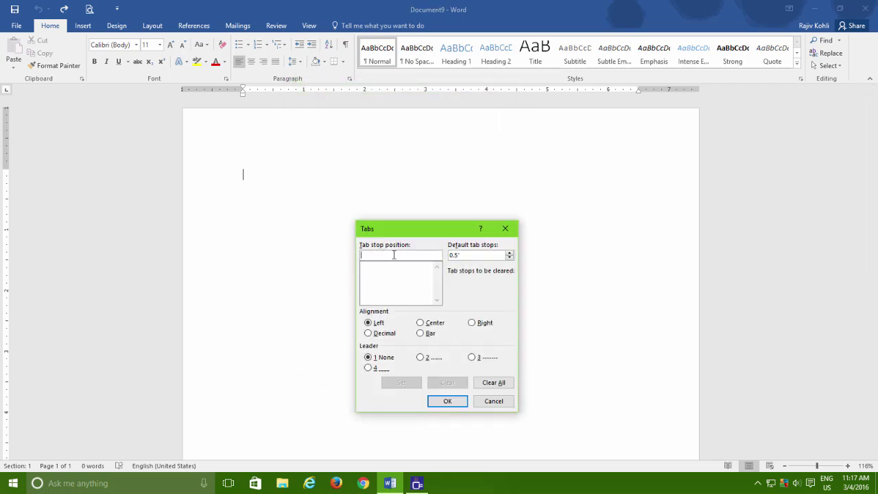
text(2)
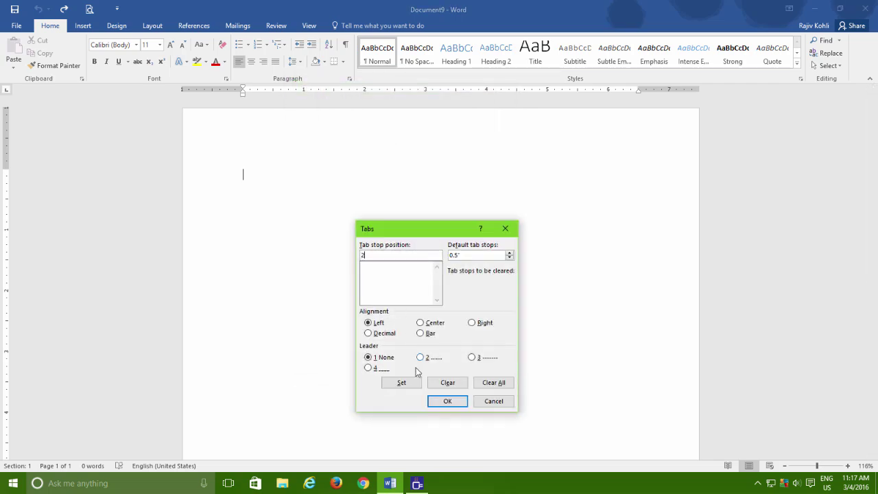
click(402, 383)
text(4)
click(403, 383)
text(6)
click(416, 384)
text(7)
key(BackSpace)
text(8)
click(405, 384)
Apply the new tab stops, then clear the 8" stop and all remaining tabs in the Tabs dialog
click(443, 401)
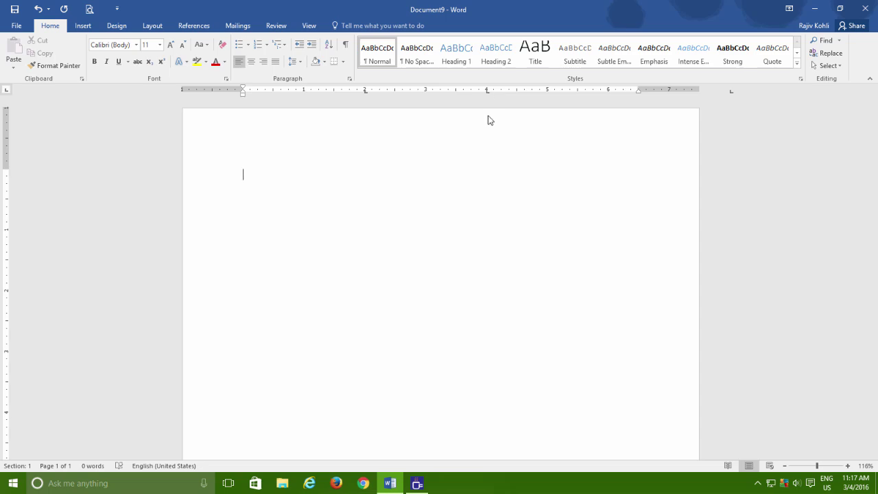
click(349, 81)
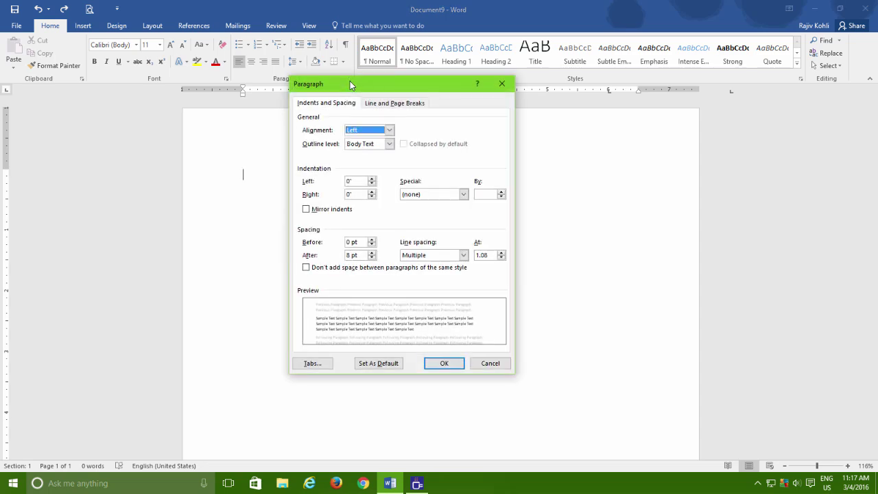
click(314, 356)
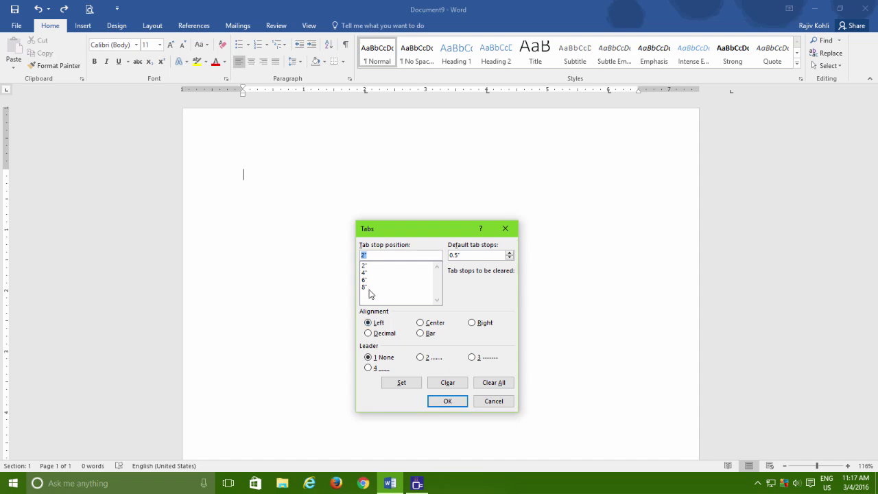
click(370, 287)
click(447, 382)
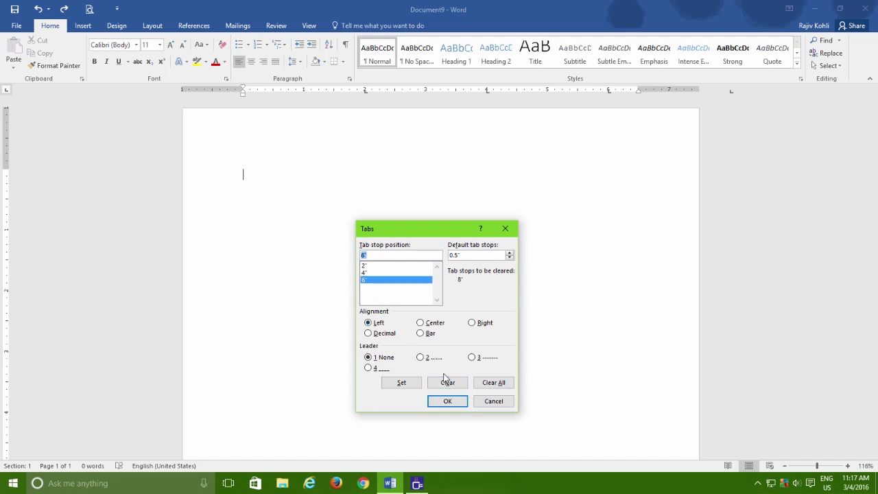
click(495, 388)
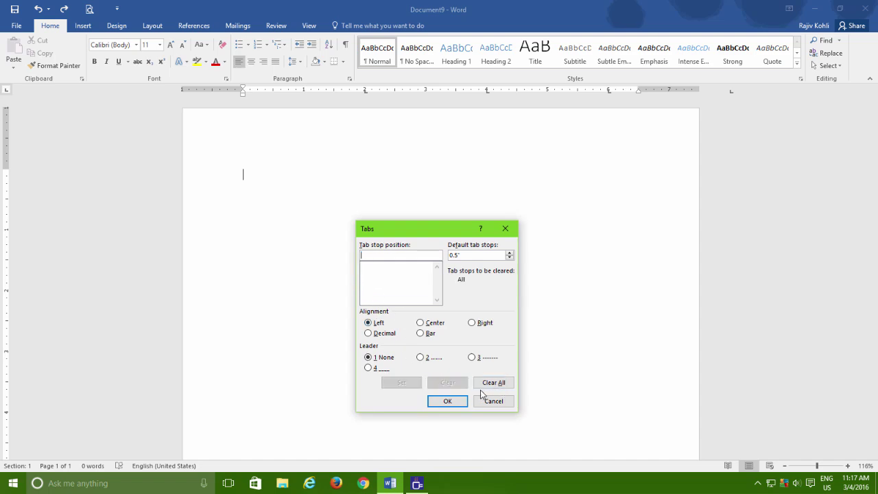
click(448, 402)
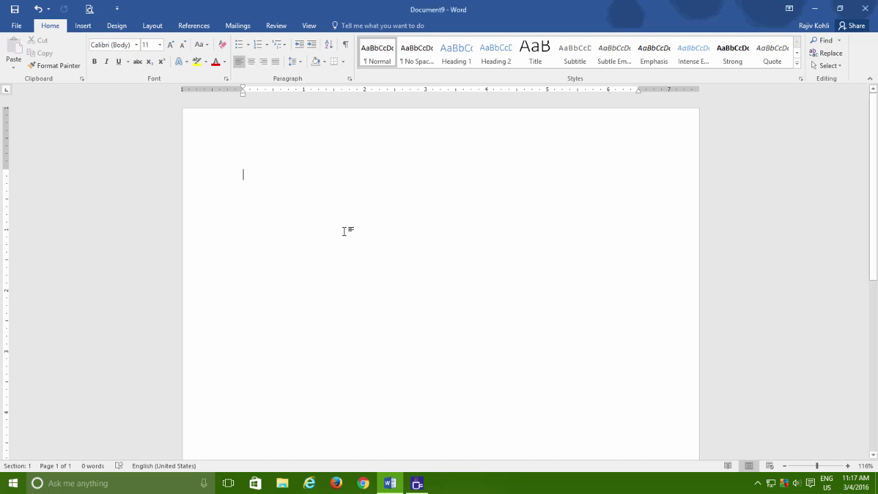
Open Tabs Example 1 and drag the trip lines' value tab stop further right
click(18, 26)
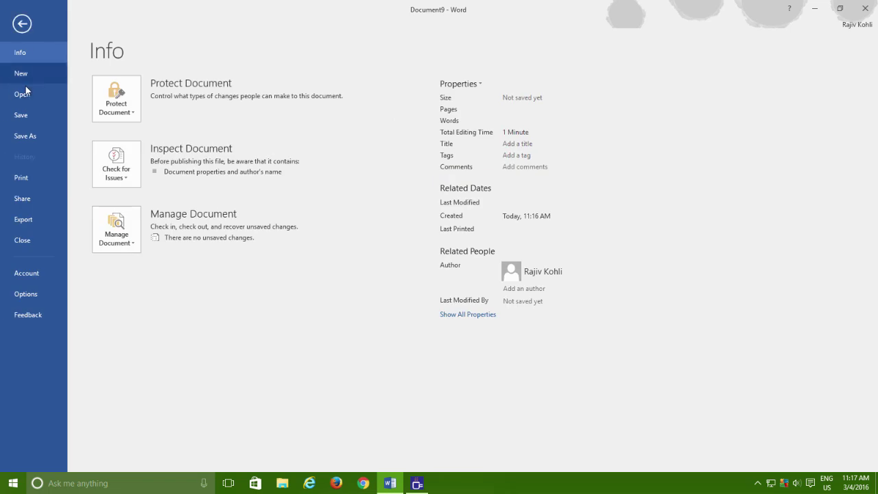
click(24, 94)
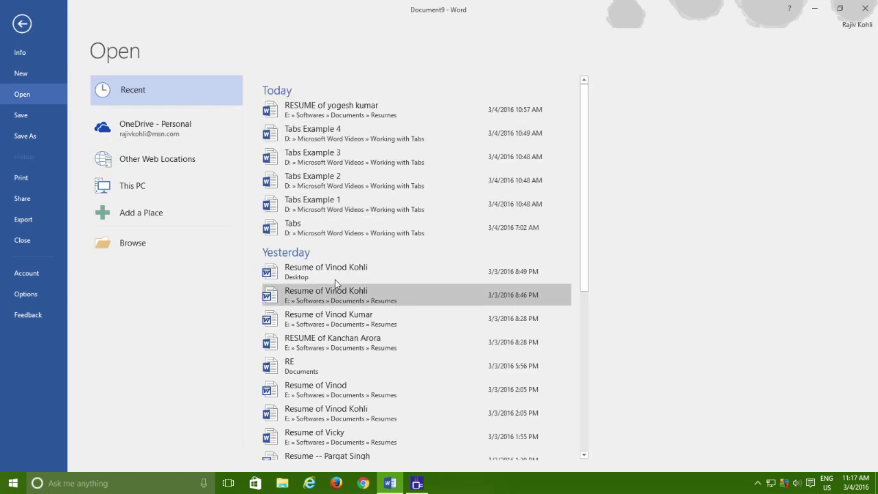
click(328, 200)
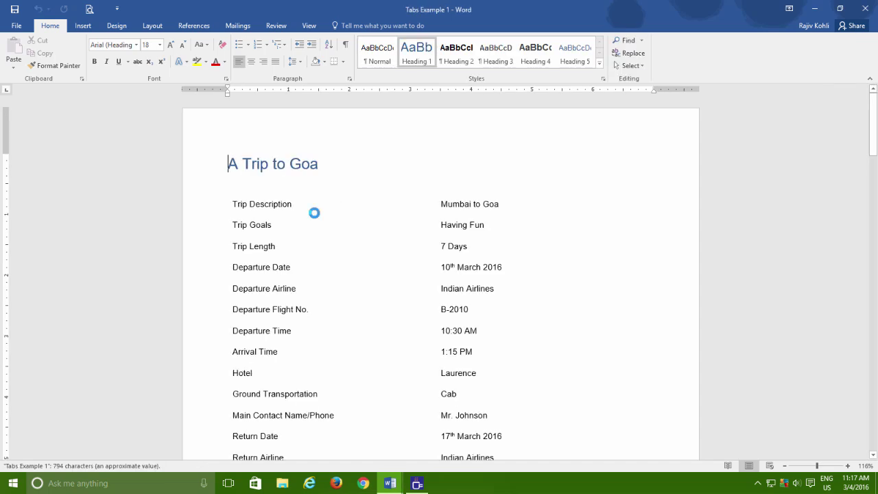
drag(231, 172, 495, 450)
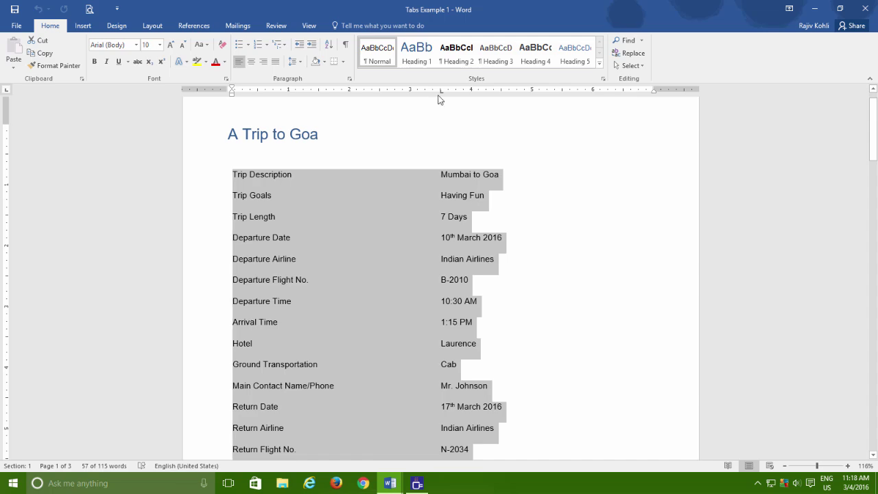
drag(441, 95, 529, 92)
click(587, 197)
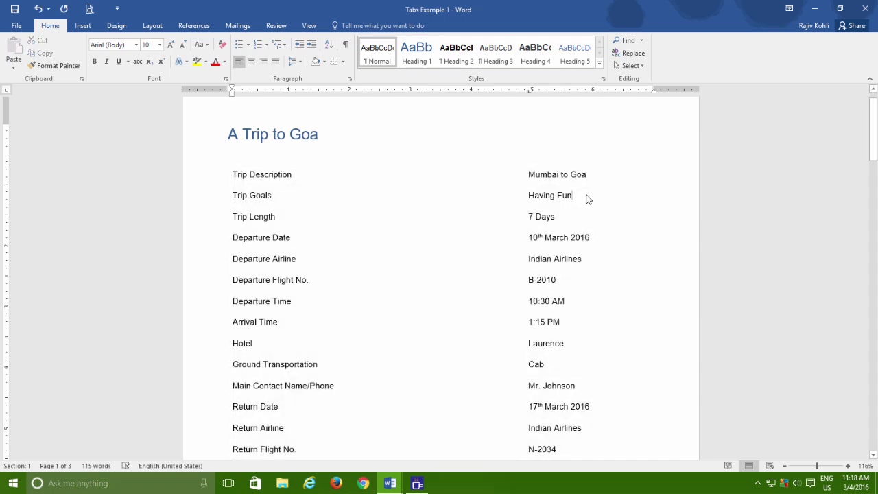
Realign 5:30 PM on the Return Departure Time line to a new tab stop
scroll(587, 196, down, 2)
click(441, 410)
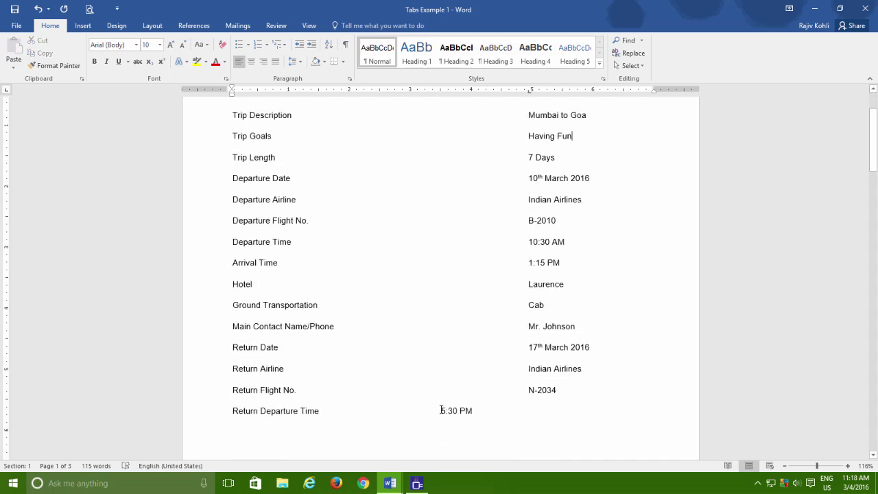
drag(442, 92, 382, 103)
key(BackSpace)
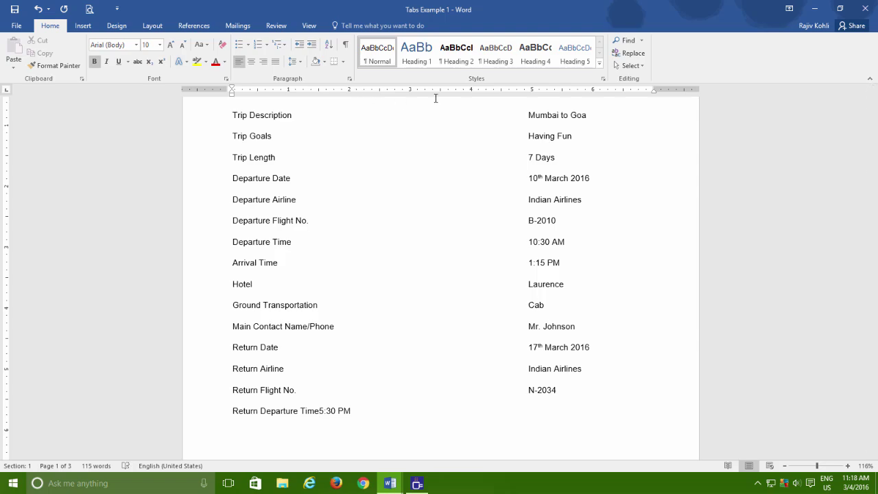
click(380, 91)
key(Tab)
Add two more tab stops with return times 6:30PM and 7:30 PM, then start a new document
click(472, 91)
click(532, 90)
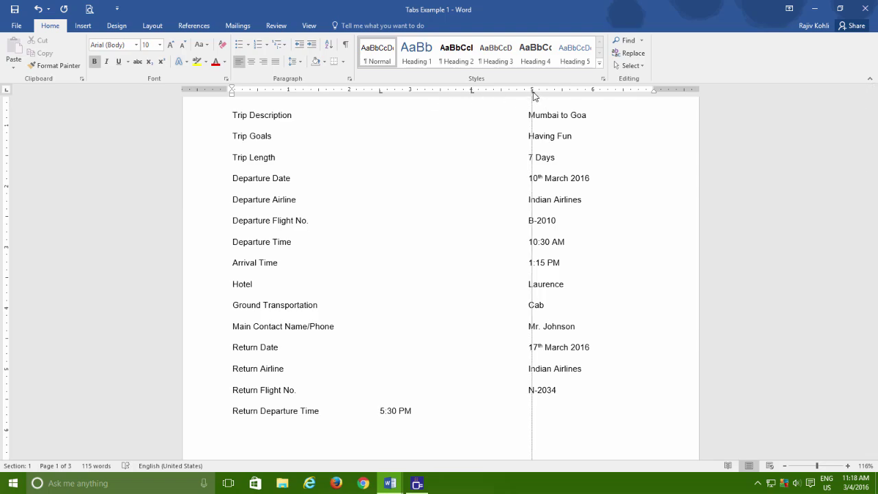
key(Tab)
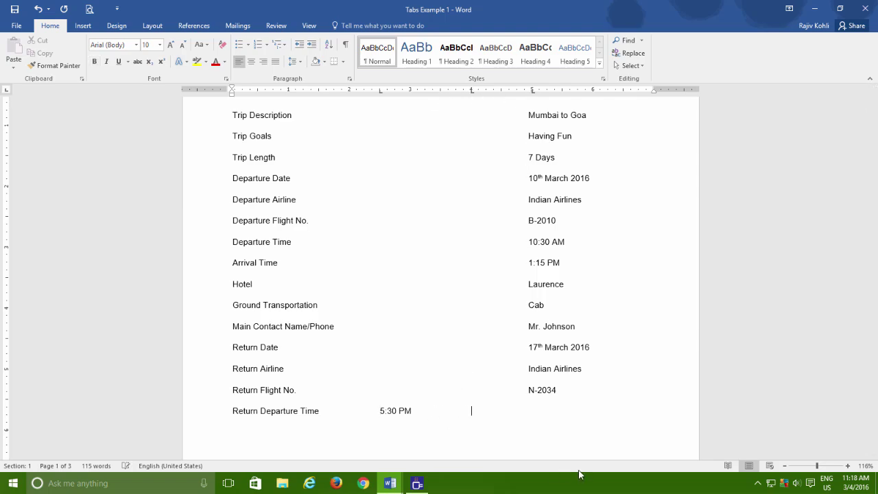
text(6?L)
key(BackSpace)
key(BackSpace)
text(:30PM	7:30 PM)
key(ctrl+n)
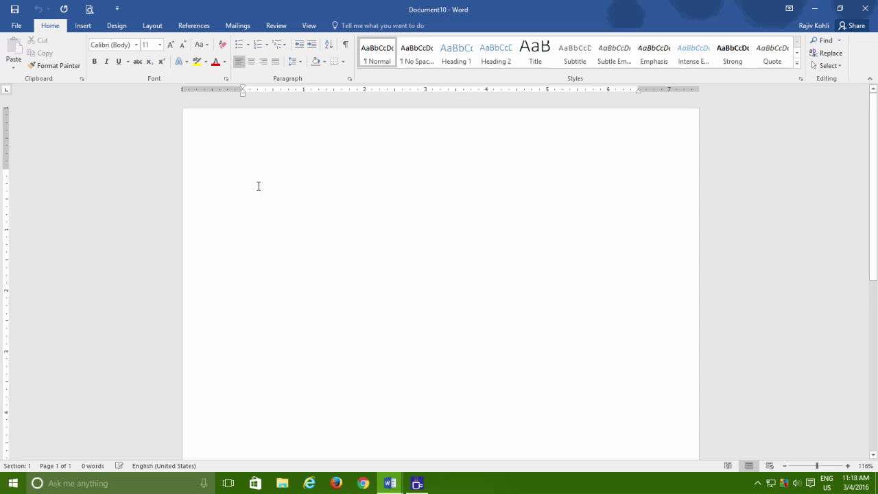
Open Tabs Example 2 from the recent documents list
click(17, 28)
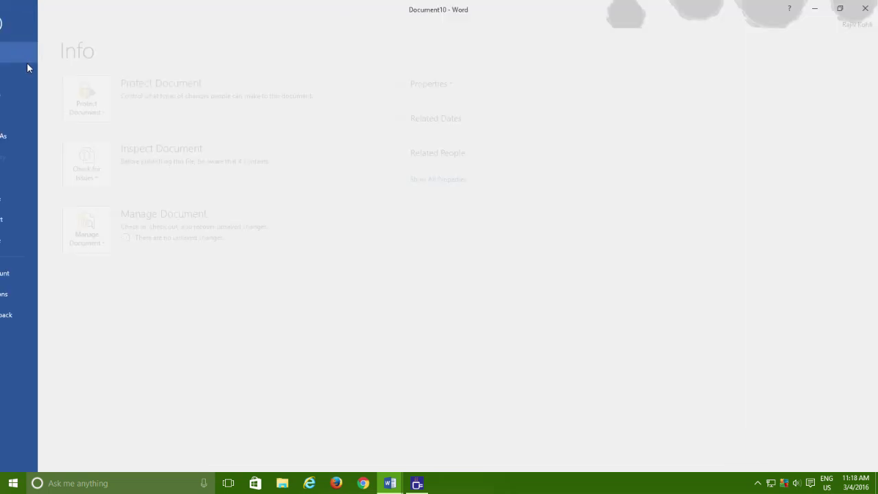
click(30, 97)
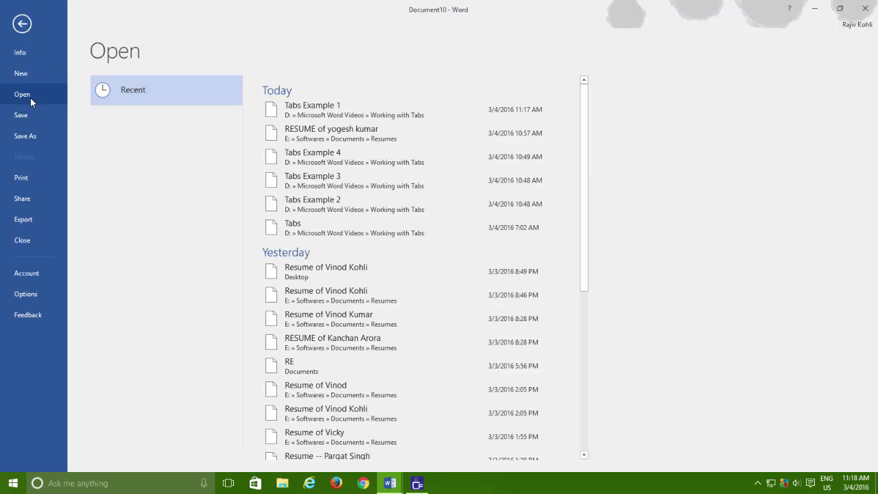
click(363, 209)
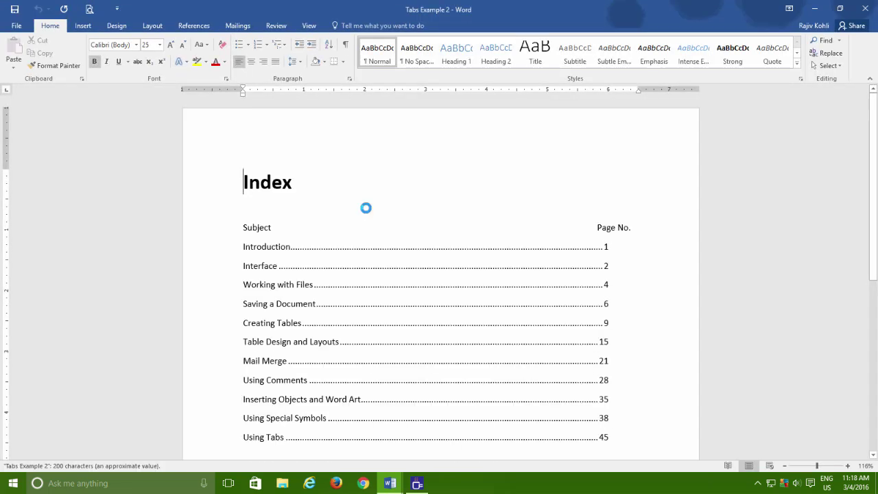
In a new blank document, set a 6" left tab stop with a dotted leader
key(ctrl+n)
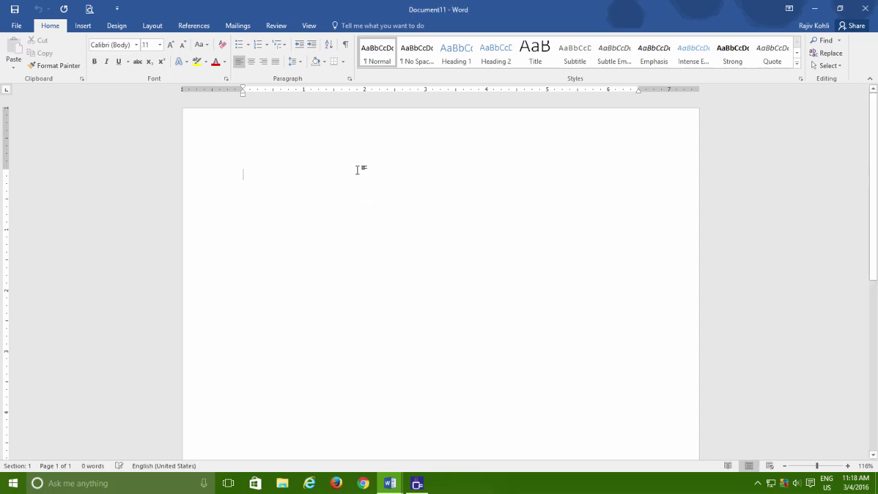
click(349, 78)
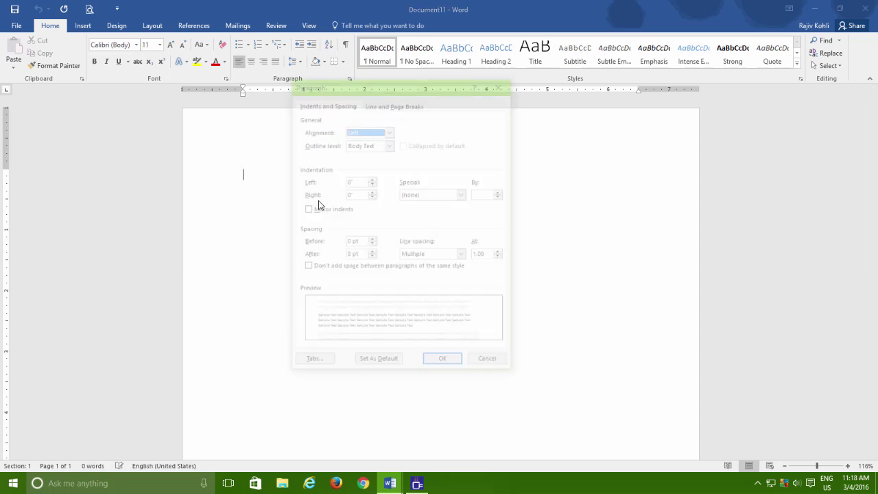
click(329, 363)
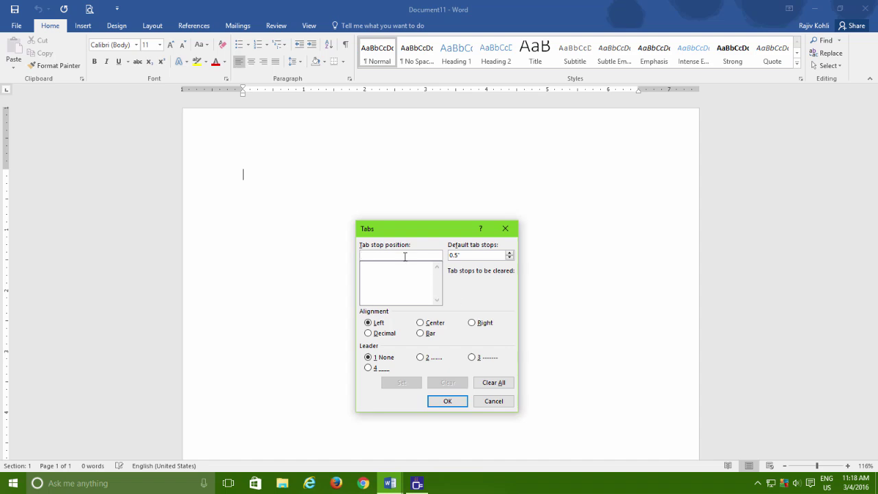
text(6)
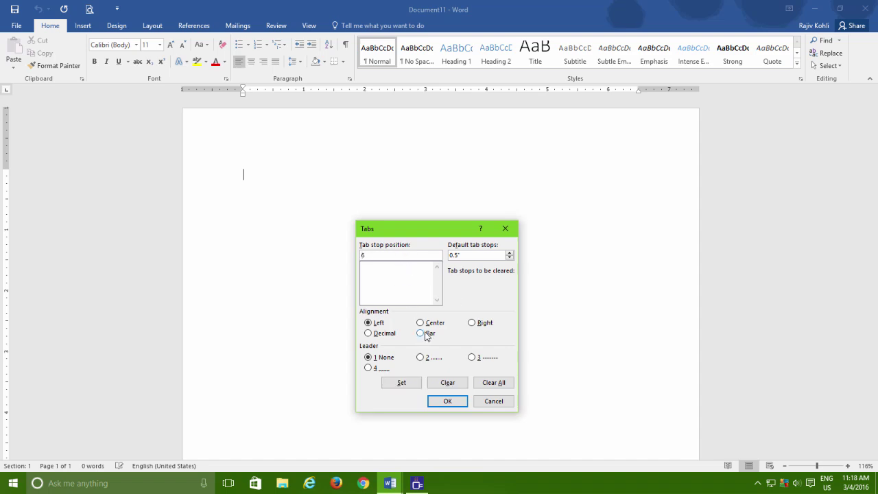
click(420, 356)
click(402, 383)
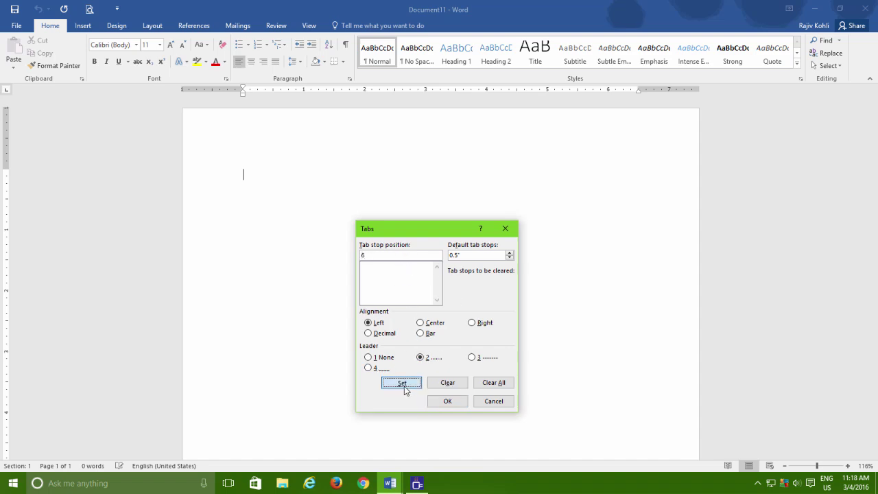
click(448, 402)
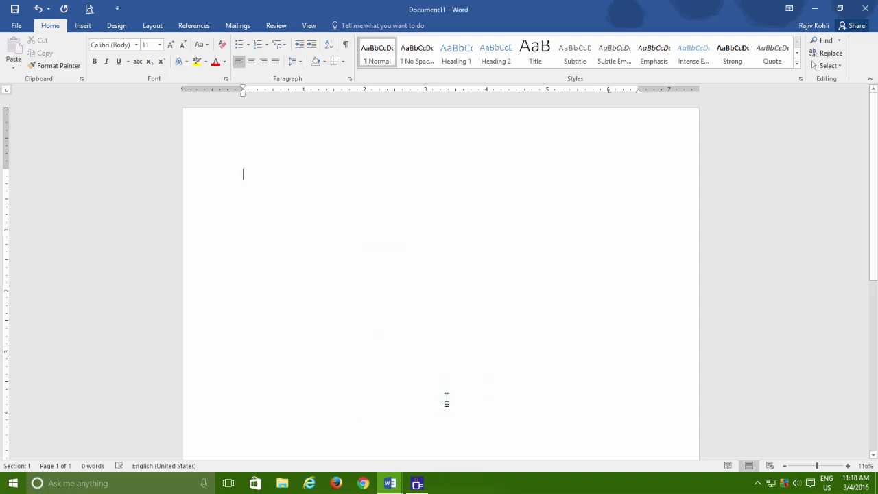
Type Introduction 2, Interface 10 and Working with Files 12, each dot-leadered to its page number
text(Introduction)
key(Tab)
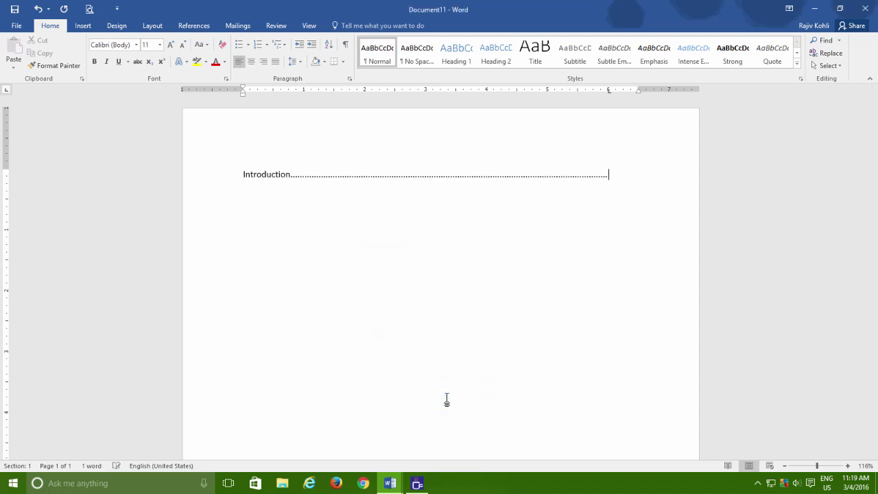
text(2)
key(Return)
text(Interface)
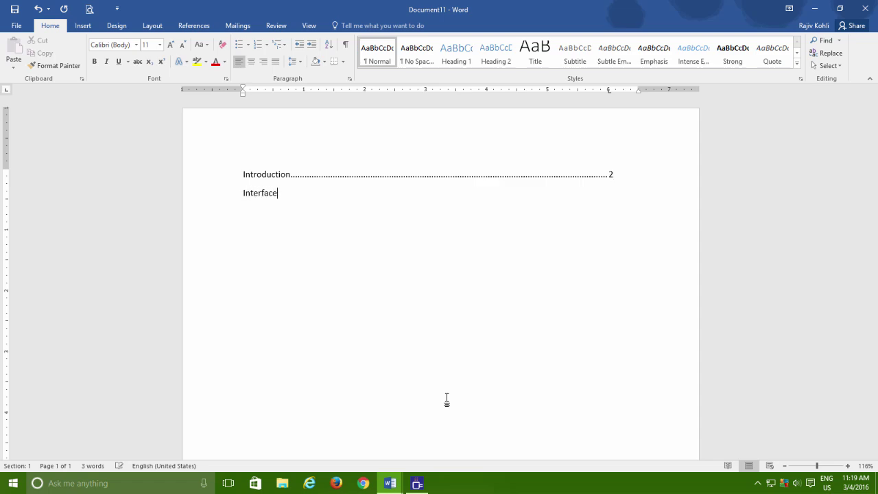
key(Tab)
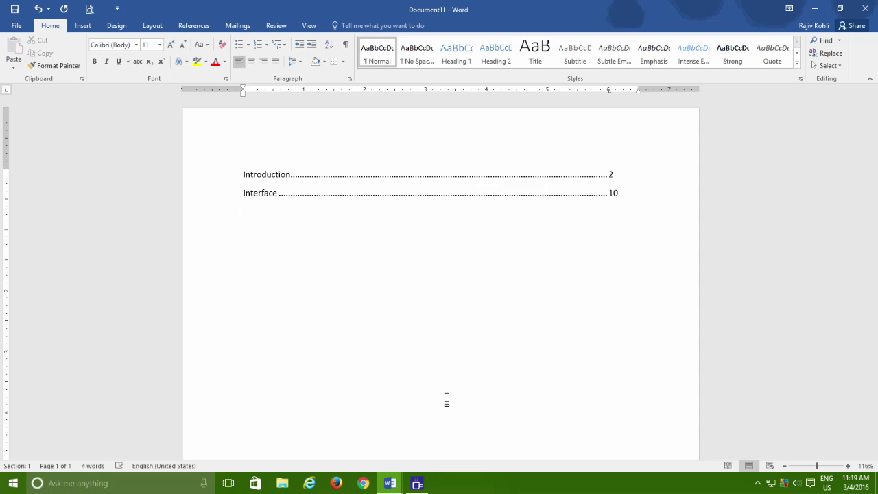
key(Return)
text(Working with Files)
key(Tab)
text(12)
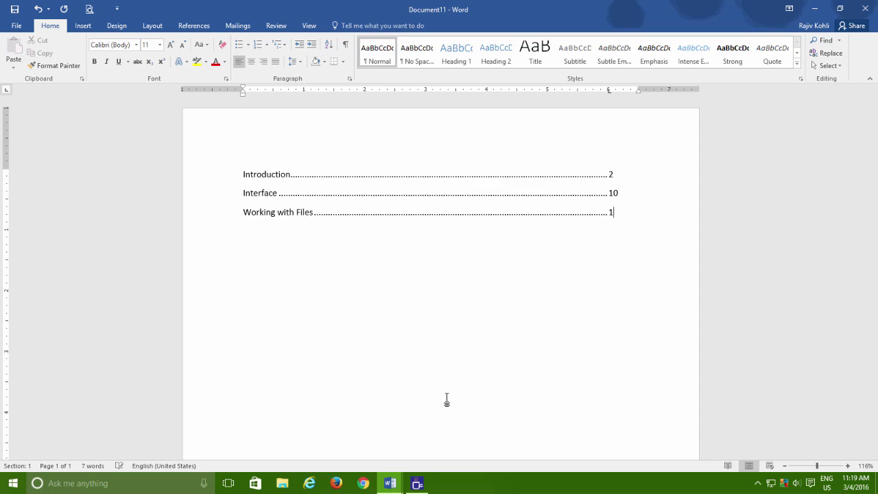
key(Return)
Insert a two-column, four-row table below the index and select its first column
click(83, 25)
click(89, 60)
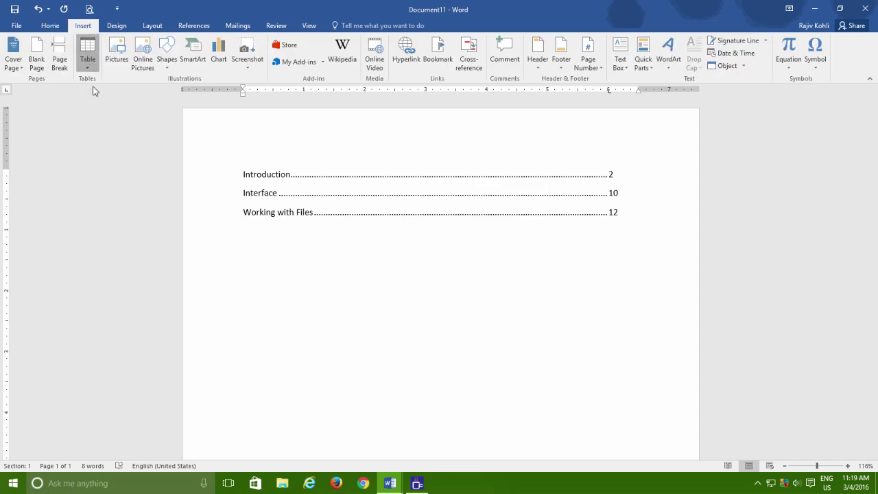
click(94, 123)
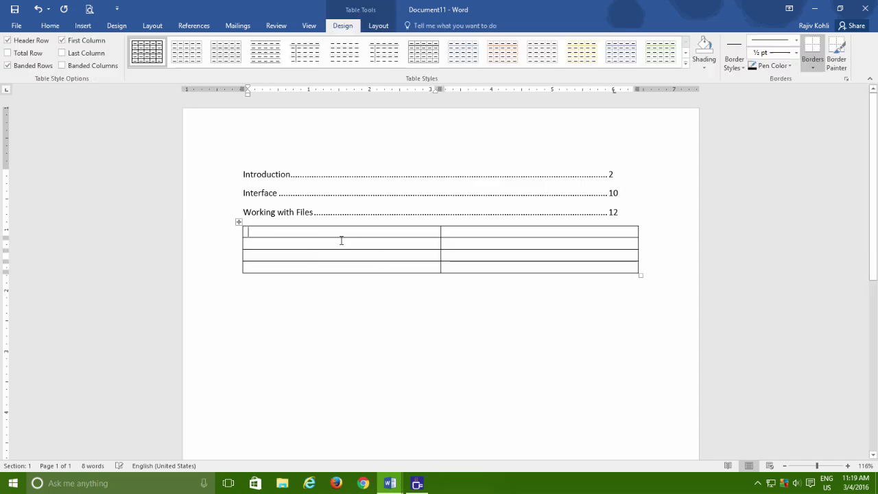
drag(269, 232, 282, 261)
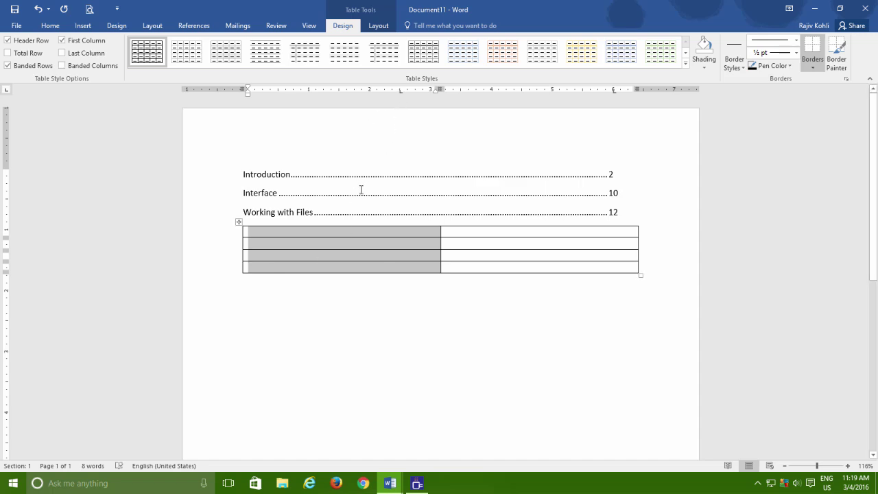
In the top-left cell, type the Name label, a Ctrl+Tab tab, then a person's name
click(268, 232)
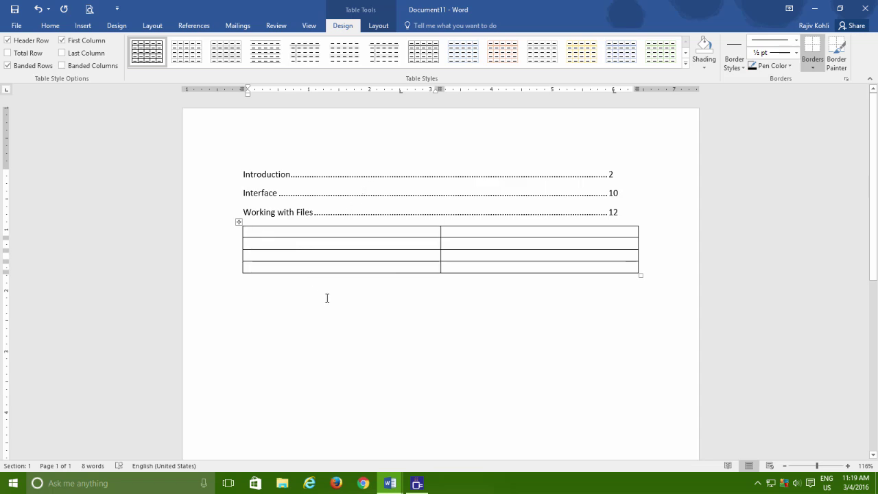
text(Name)
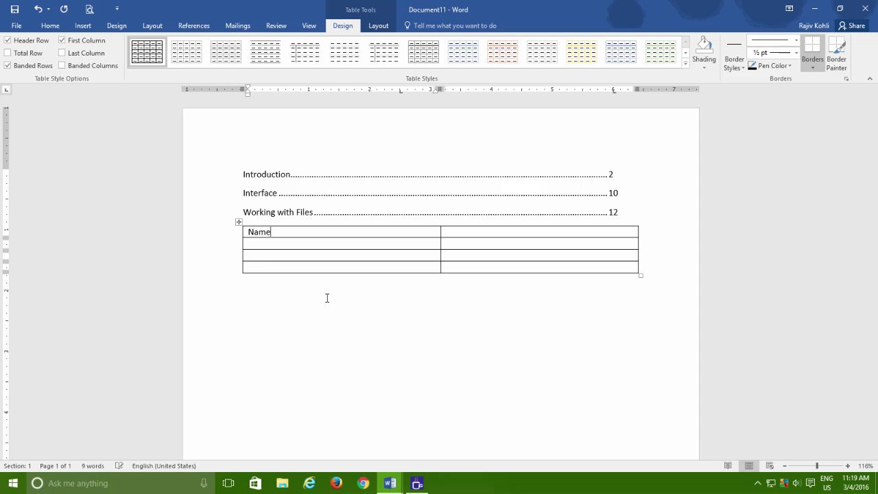
key(ctrl+Tab)
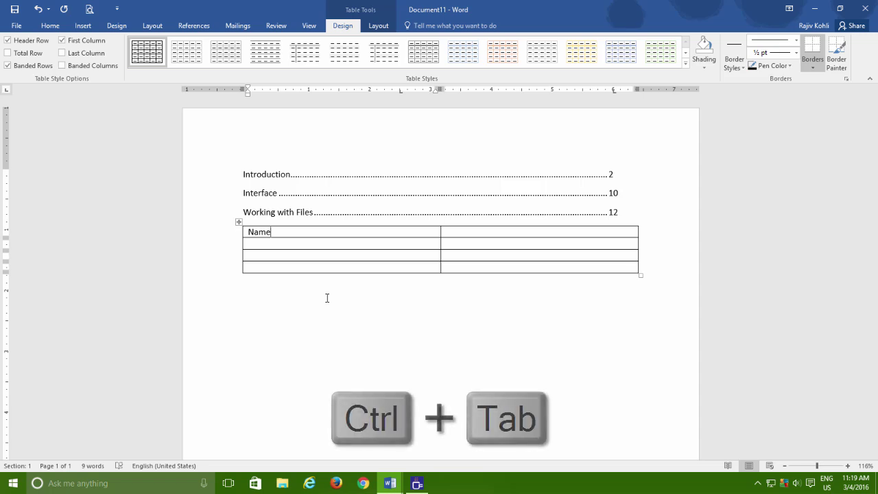
text(Raj)
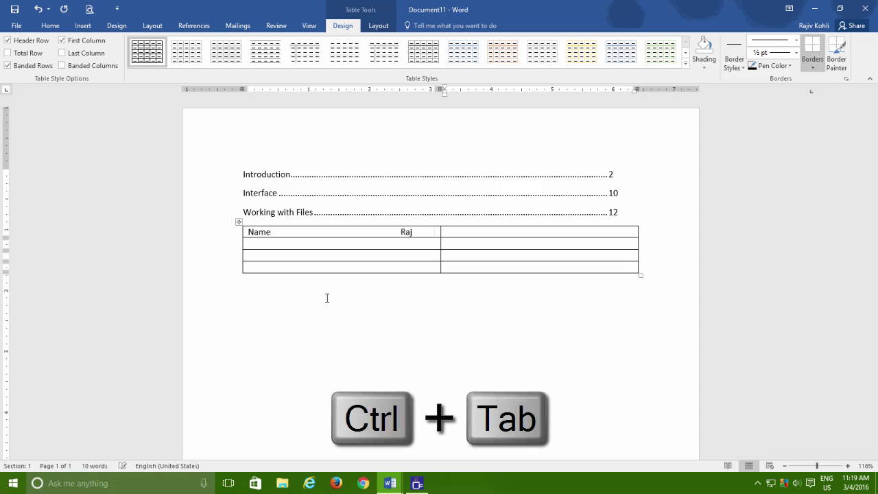
key(Down)
Fill the next rows with Name, Address and City labels, each tab-separated from its value
text(N)
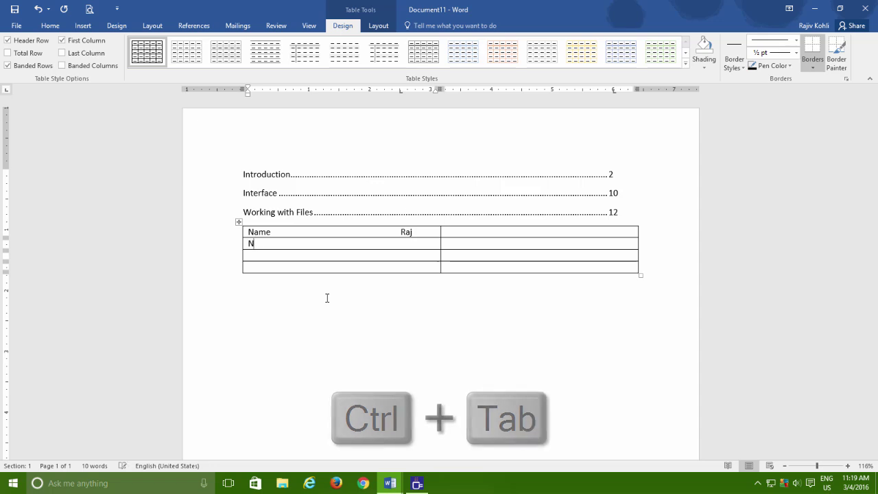
text(ame	Sim)
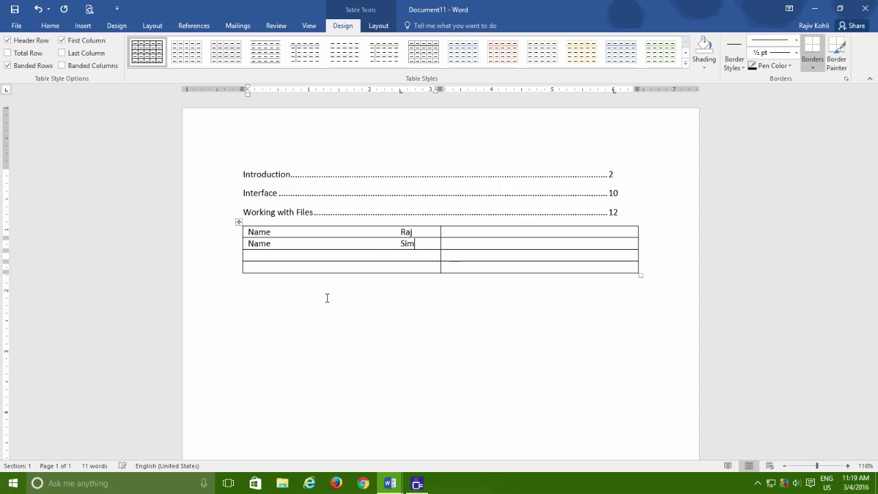
key(Down)
text(Address	)
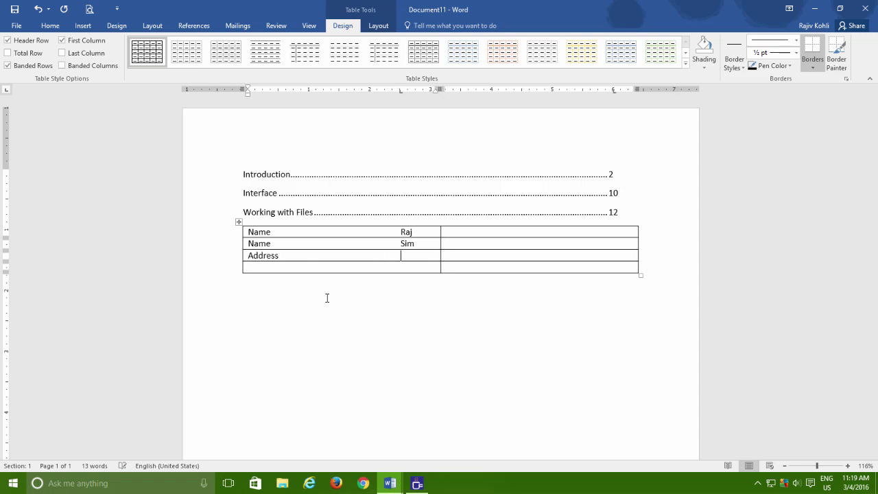
text(Haibowal)
key(Tab)
key(Tab)
text(City)
key(Tab)
text(Ludhiana)
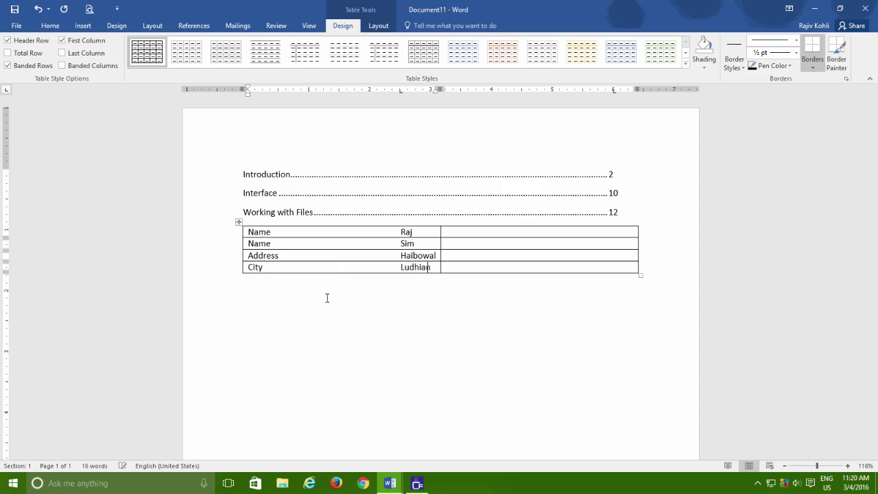